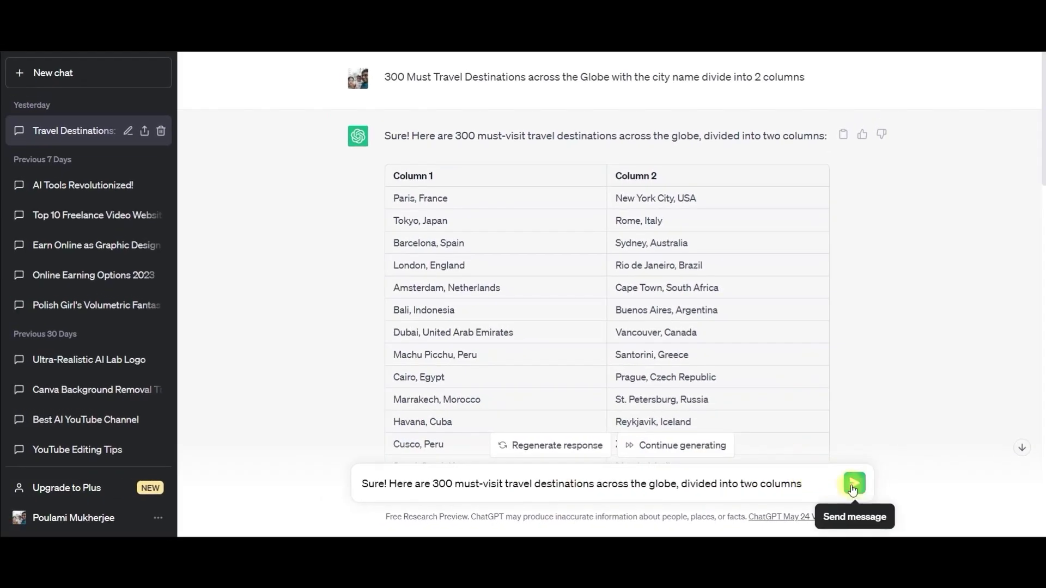
Step: Select ChatGPT's 300-destination table from the Column 1 header to the last row
{"action": "scroll", "coordinate": [805, 371], "scroll_direction": "down", "scroll_amount": 8}
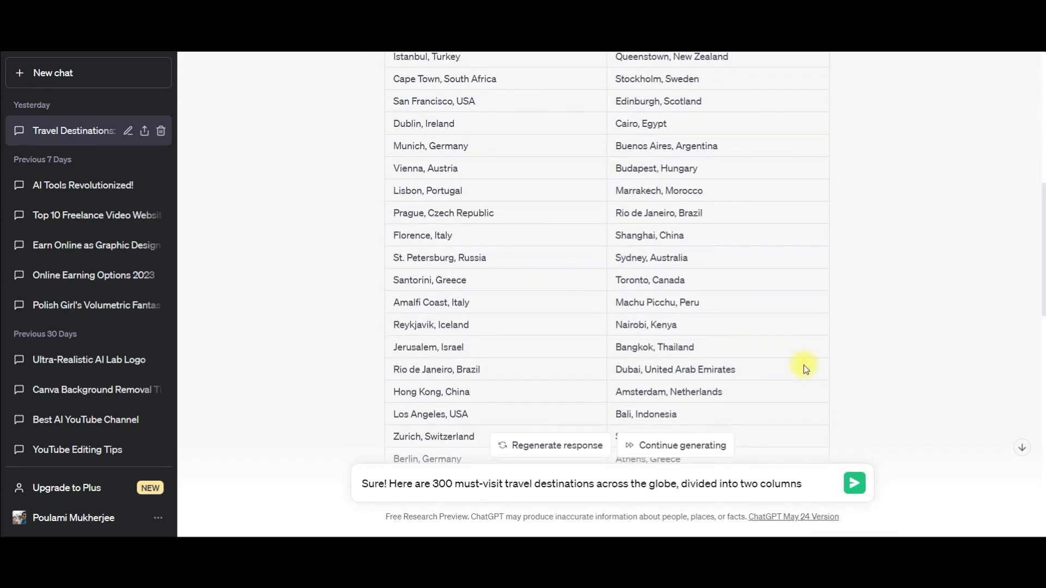
{"action": "scroll", "coordinate": [630, 291], "scroll_direction": "up", "scroll_amount": 10}
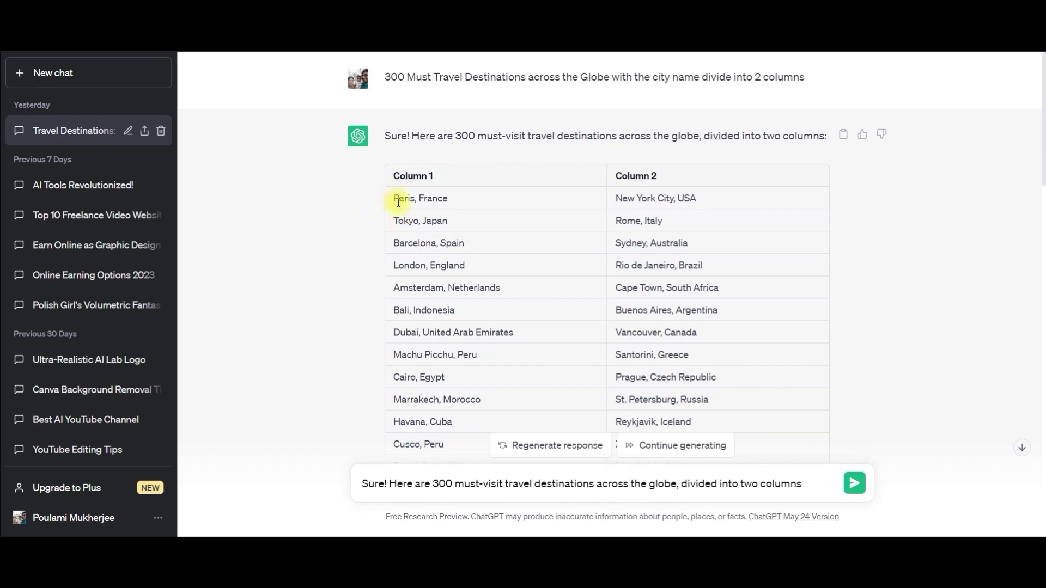
{"action": "left_click_drag", "start_coordinate": [391, 175], "coordinate": [708, 376]}
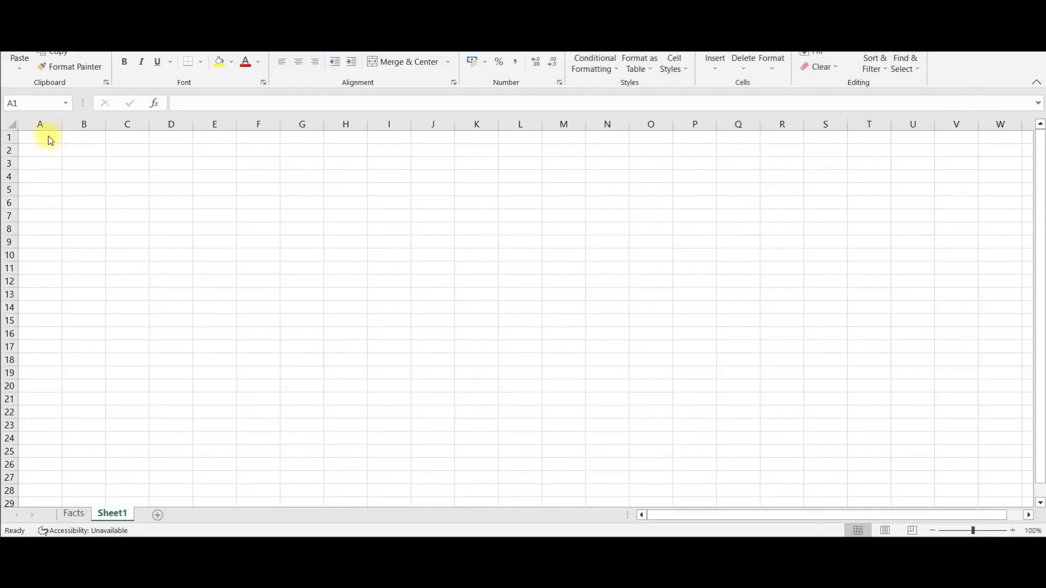
Step: Paste the destination table into Sheet1 and save it as Fact1s.csv, CSV (Comma delimited)
{"action": "key", "text": "ctrl+v"}
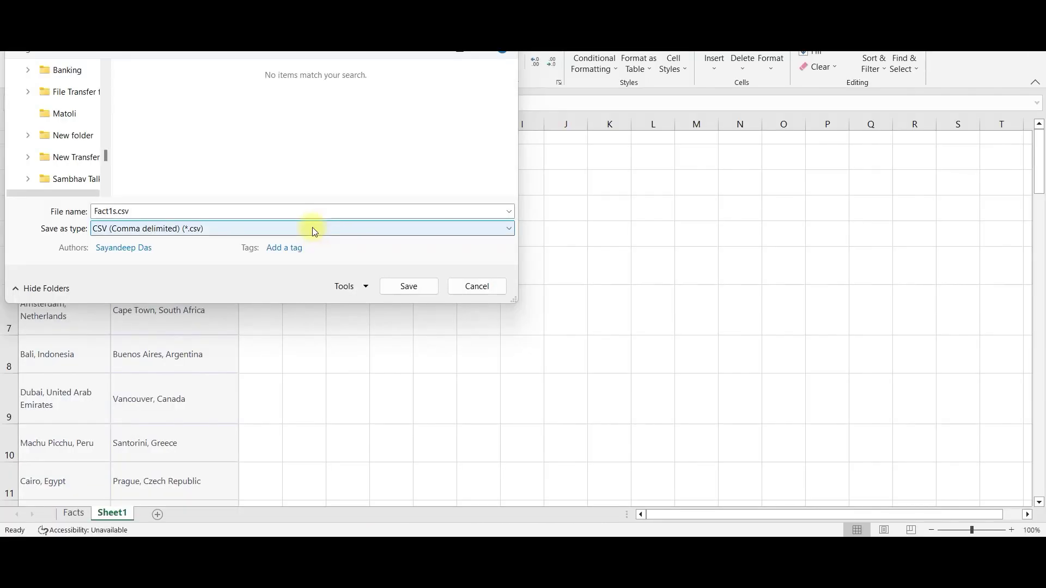
{"action": "left_click", "coordinate": [313, 229]}
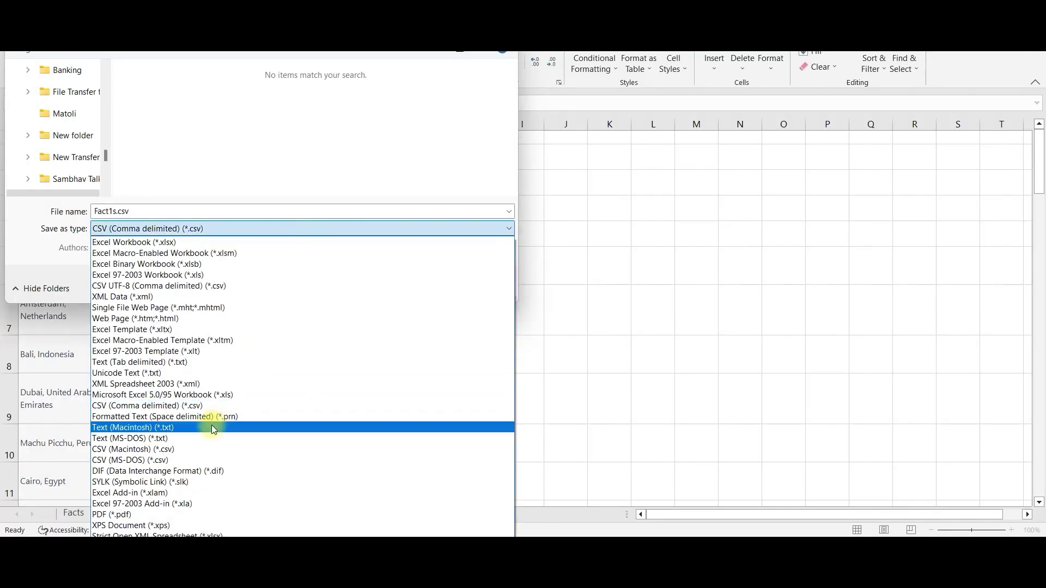
{"action": "left_click", "coordinate": [215, 408]}
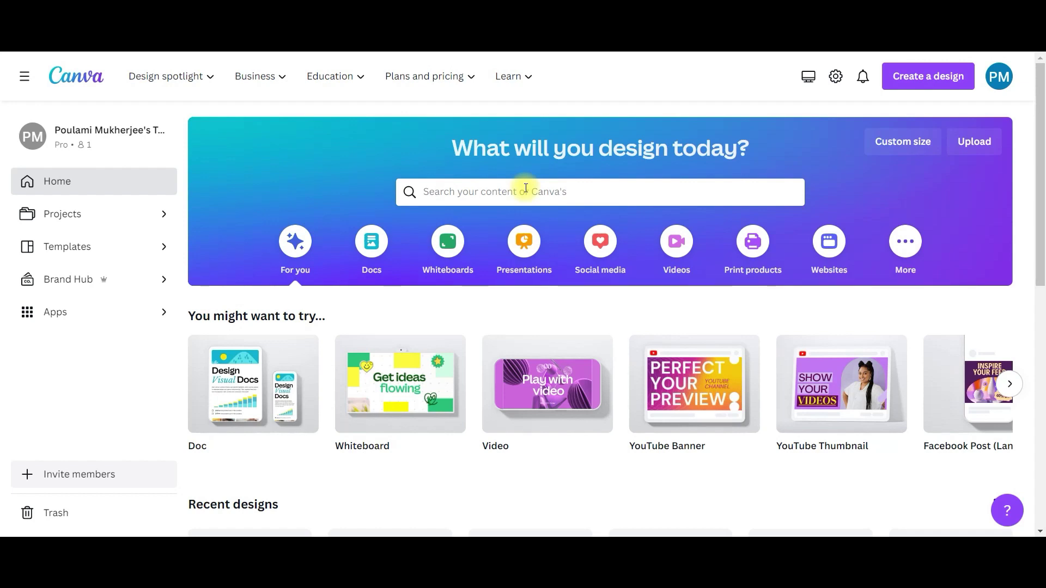
Step: Start a new design by searching 'Instagram Reel' under Create a design
{"action": "left_click", "coordinate": [933, 82]}
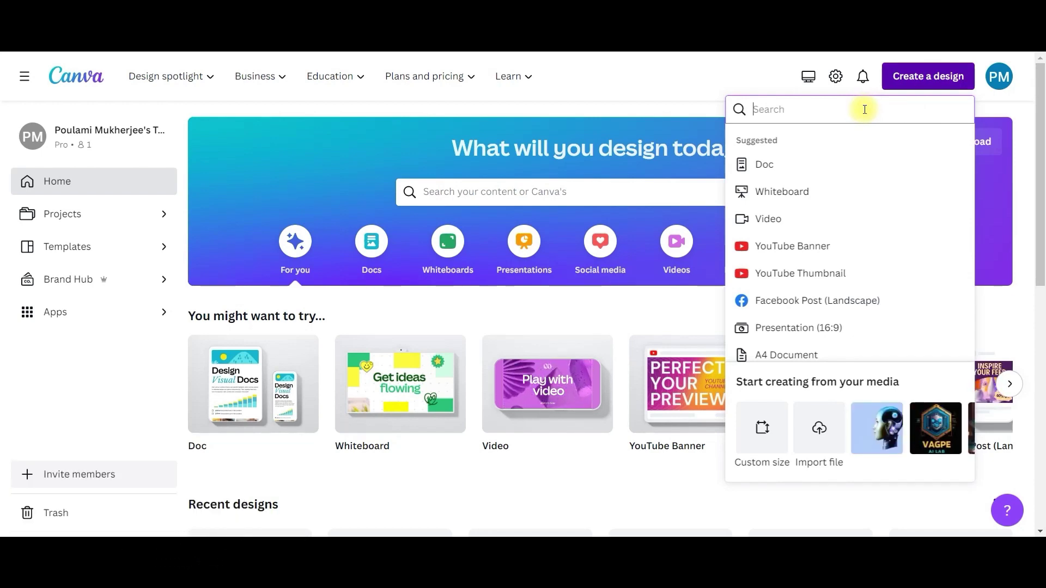
{"action": "type", "text": "Instagram Reel"}
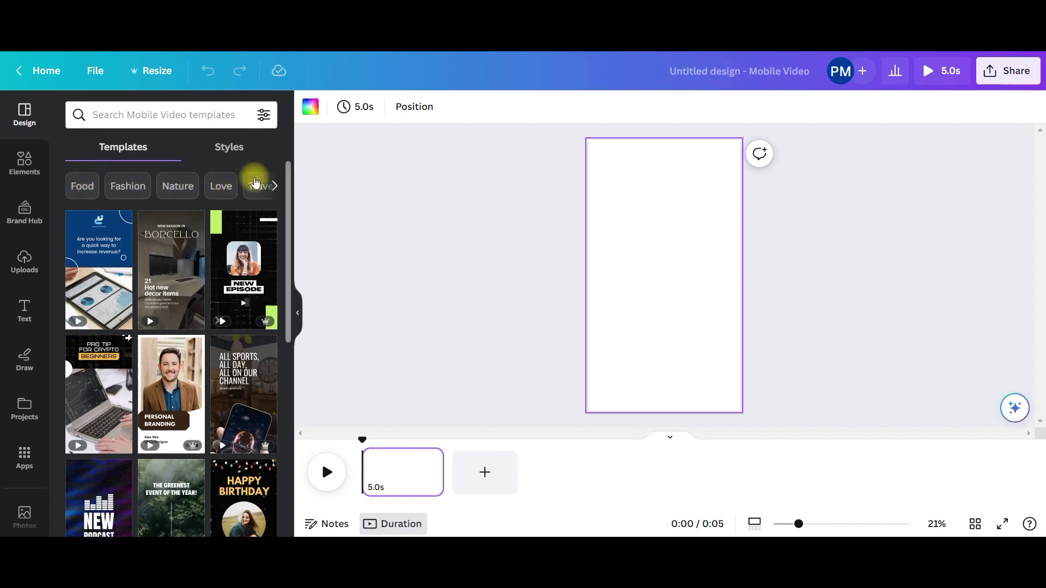
Step: Apply the first page of the Bali Tour Guide travel template to the blank page
{"action": "left_click", "coordinate": [275, 188]}
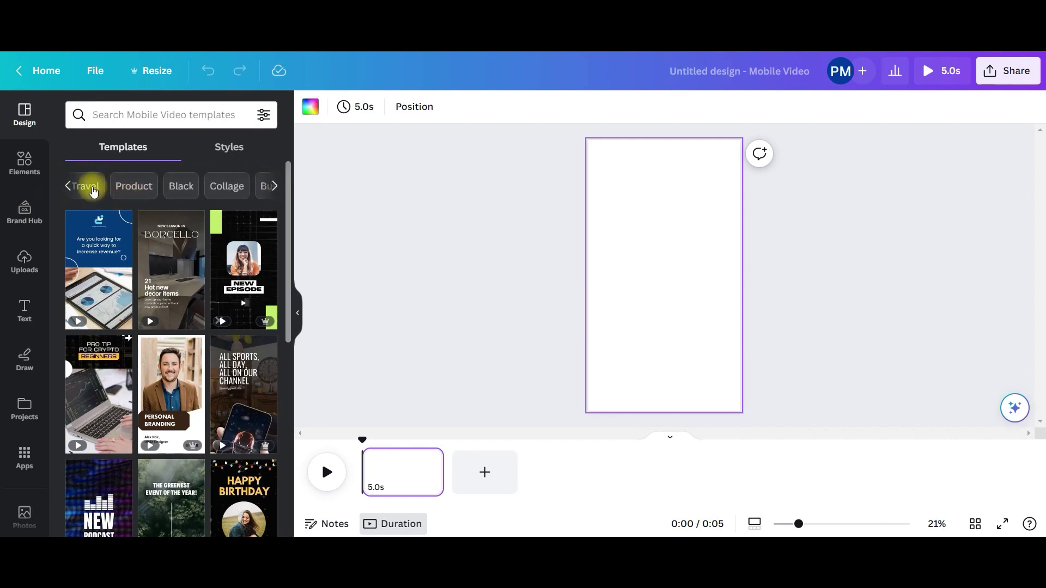
{"action": "left_click", "coordinate": [93, 187]}
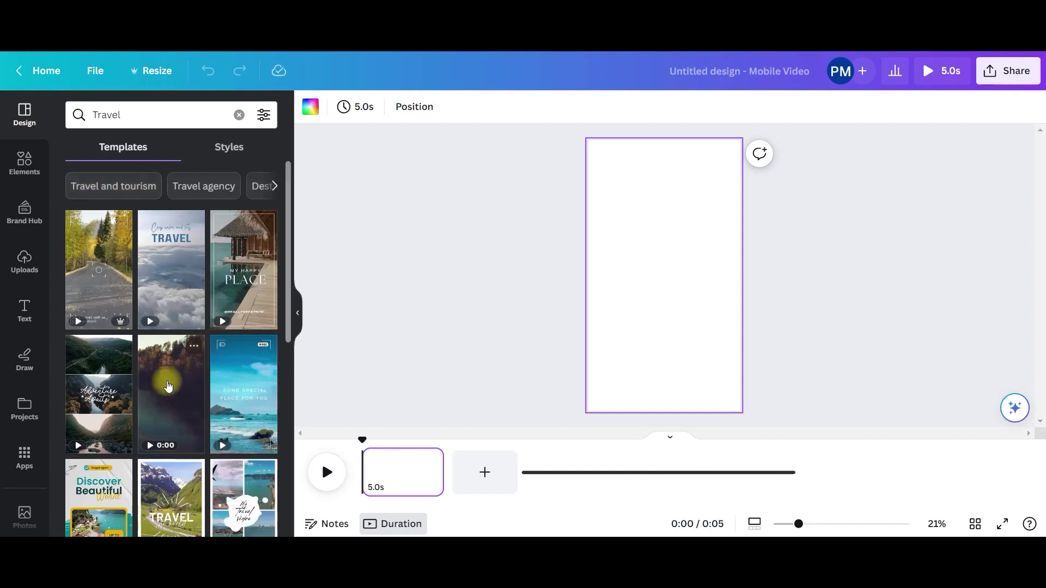
{"action": "scroll", "coordinate": [175, 327], "scroll_direction": "down", "scroll_amount": 5}
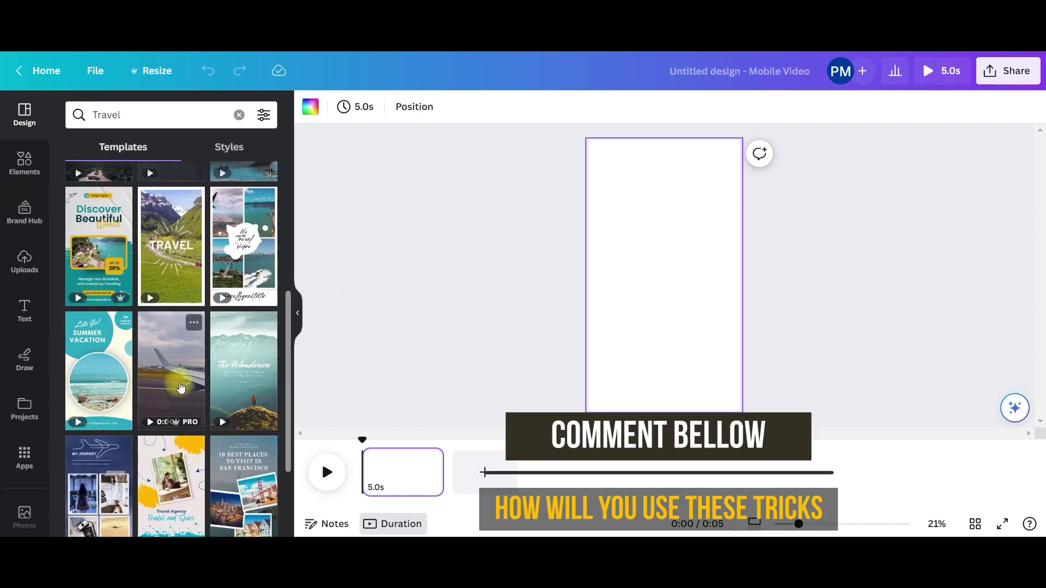
{"action": "scroll", "coordinate": [184, 390], "scroll_direction": "down", "scroll_amount": 2}
{"action": "left_click", "coordinate": [184, 389]}
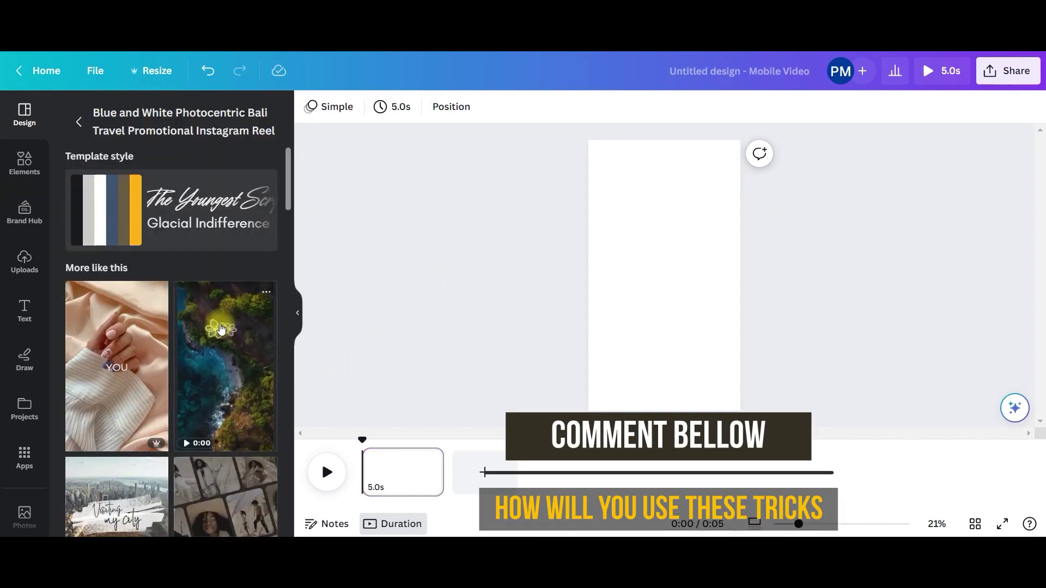
{"action": "left_click", "coordinate": [221, 343]}
{"action": "left_click", "coordinate": [112, 246]}
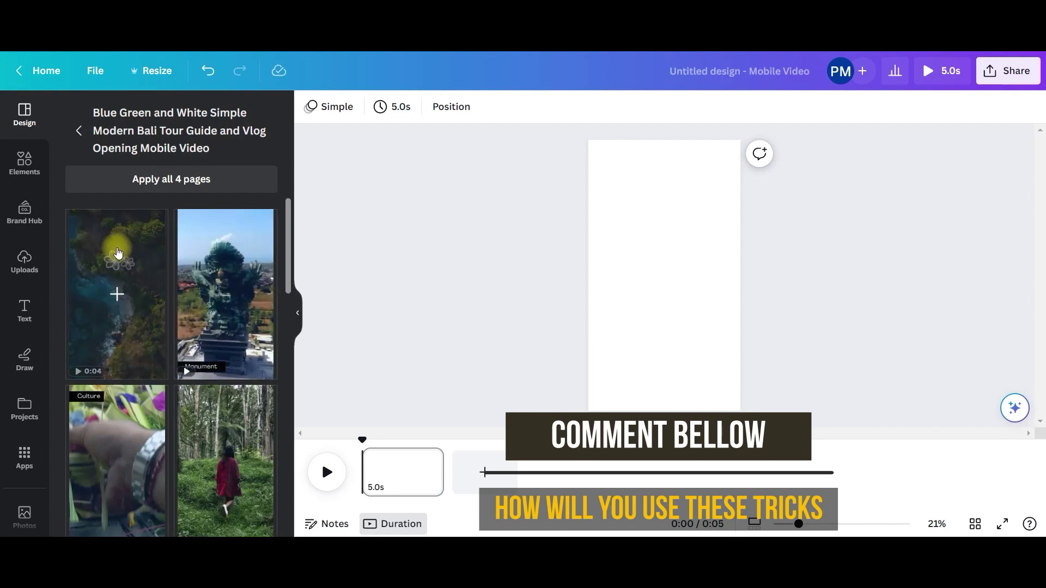
Step: Move the Bali title higher and the Travel Guide text slightly lower
{"action": "left_click", "coordinate": [689, 237]}
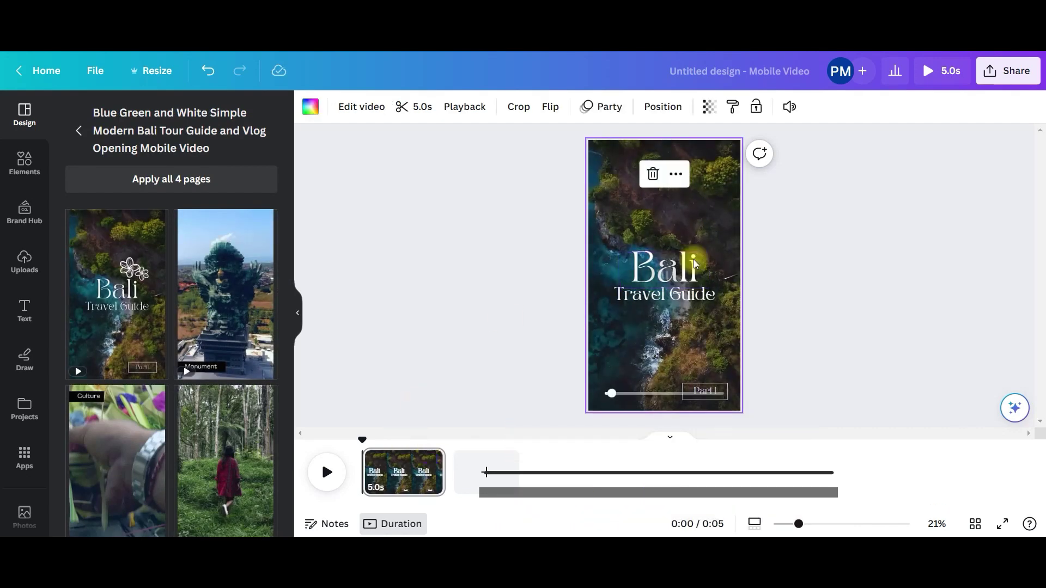
{"action": "left_click", "coordinate": [676, 264]}
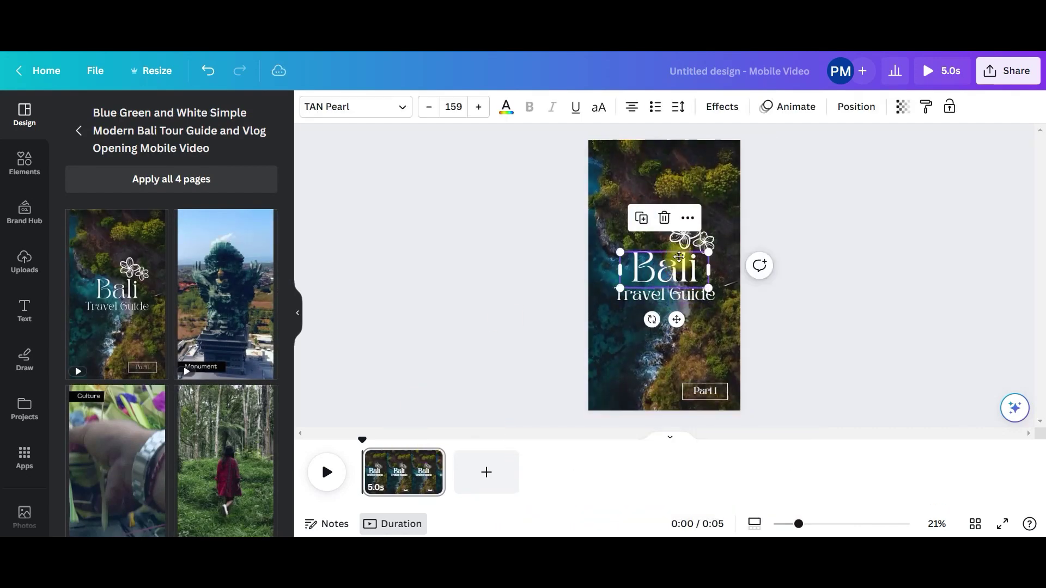
{"action": "left_click", "coordinate": [693, 235]}
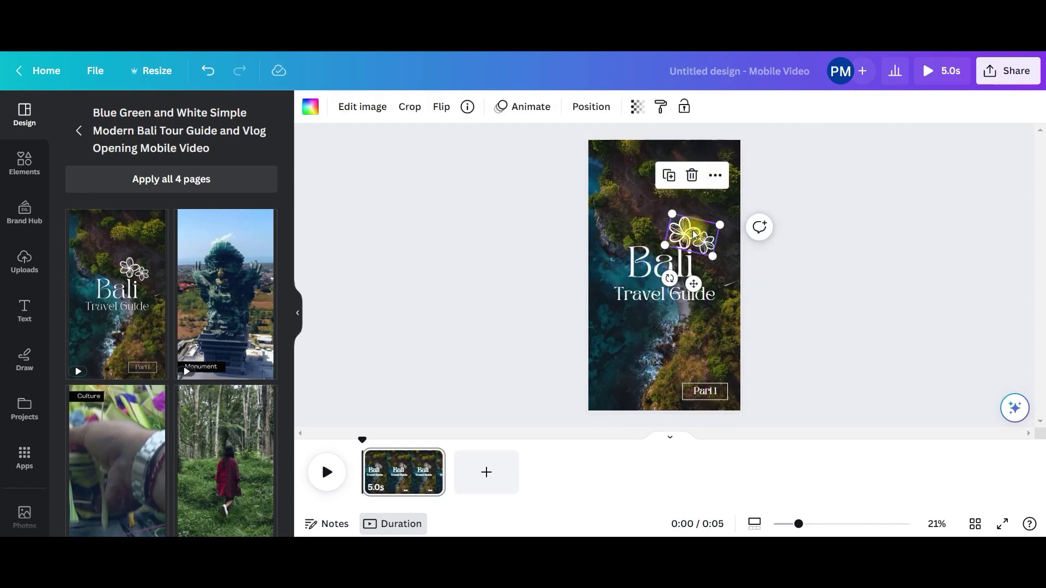
{"action": "left_click", "coordinate": [698, 239]}
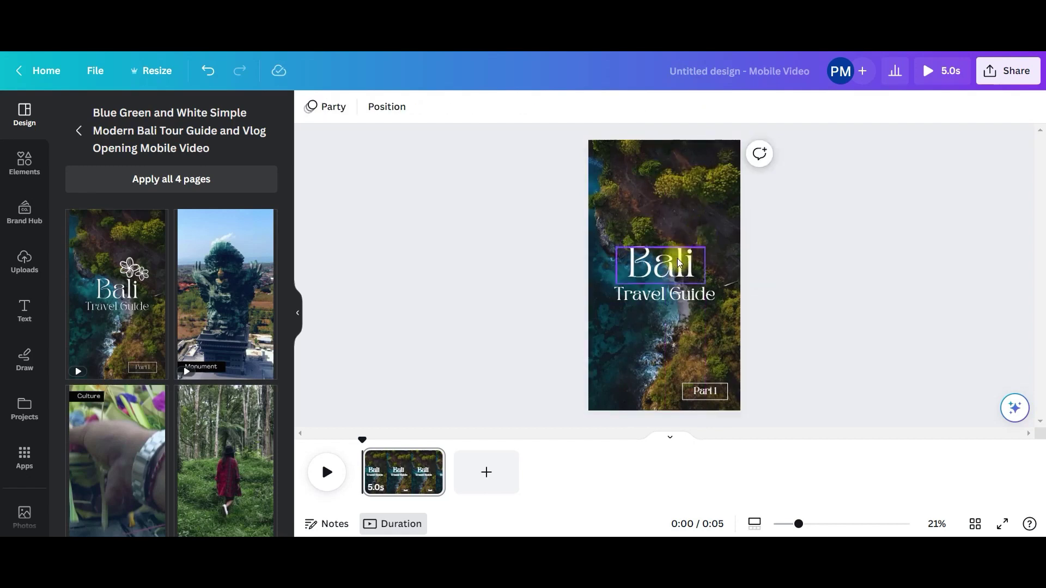
{"action": "left_click_drag", "start_coordinate": [679, 261], "coordinate": [679, 211]}
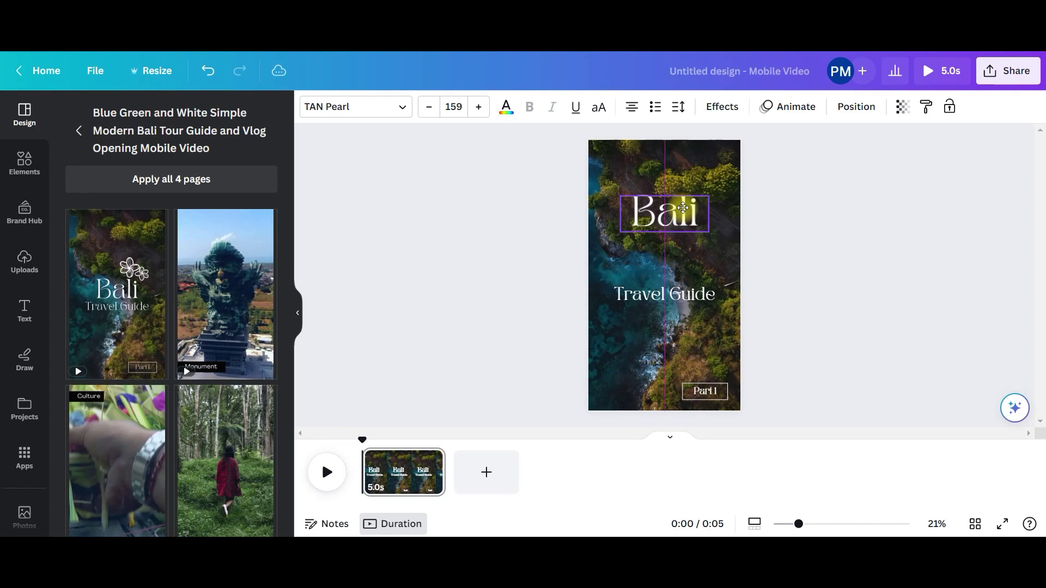
{"action": "left_click", "coordinate": [691, 297]}
{"action": "mouse_move", "coordinate": [691, 283]}
{"action": "left_mouse_down"}
{"action": "mouse_move", "coordinate": [691, 239]}
{"action": "mouse_move", "coordinate": [691, 298]}
{"action": "left_mouse_up"}
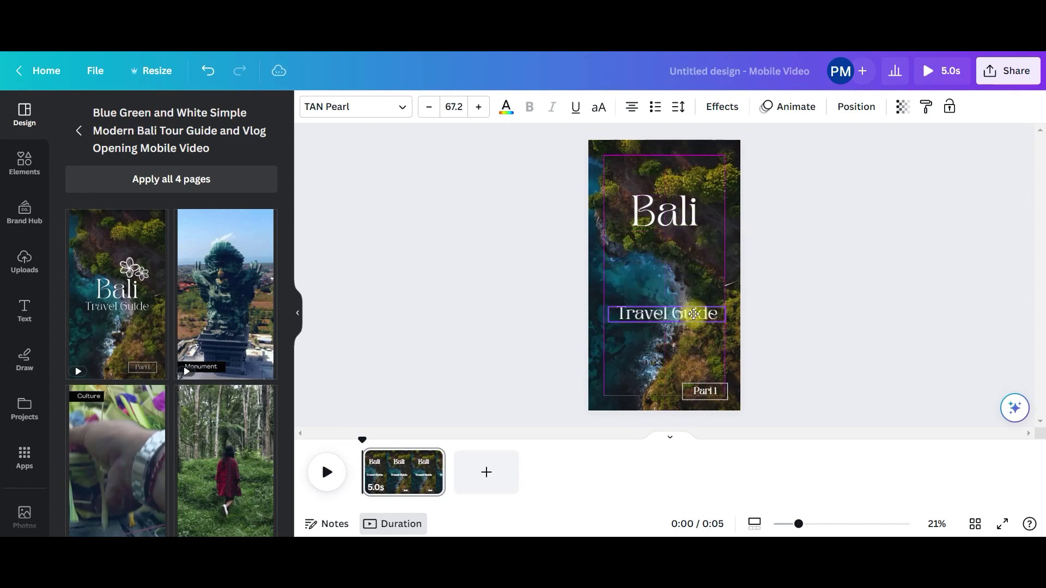
{"action": "left_click", "coordinate": [689, 239]}
{"action": "left_click", "coordinate": [680, 319]}
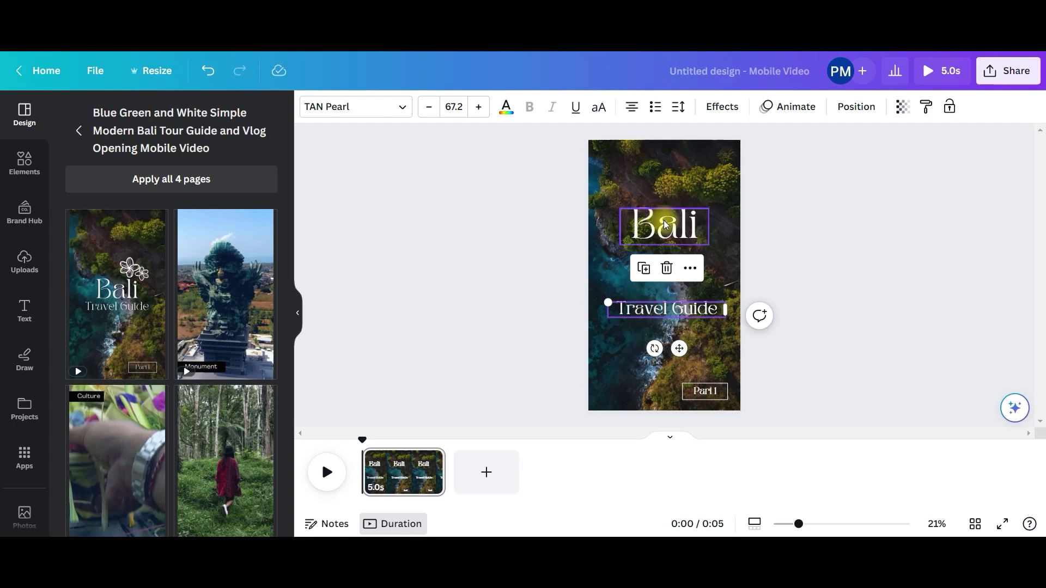
Step: Delete the Part1 label and shift the Bali title back toward the centre
{"action": "left_click", "coordinate": [719, 392]}
{"action": "key", "text": "Delete"}
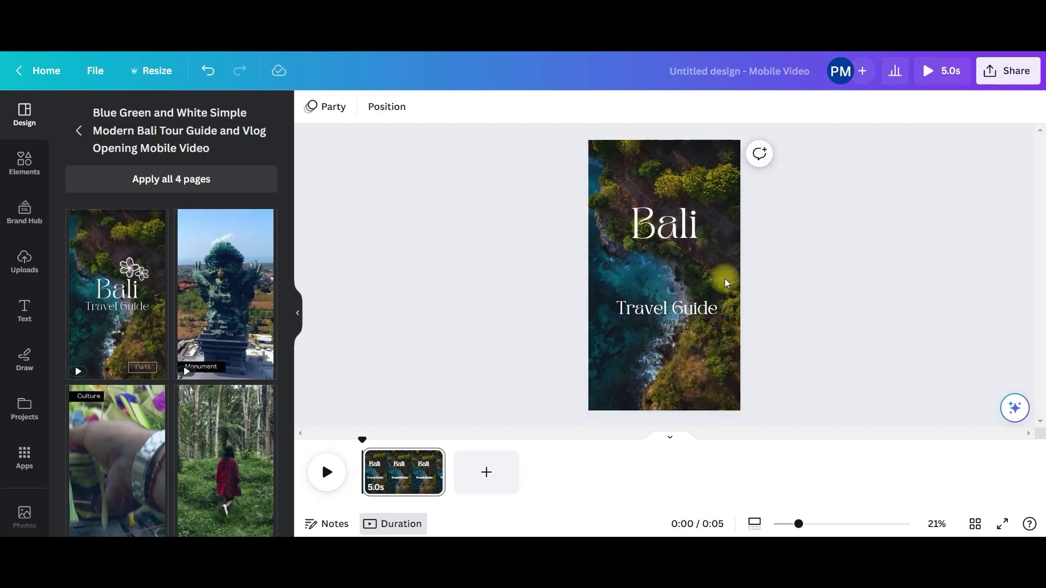
{"action": "left_click_drag", "start_coordinate": [665, 218], "coordinate": [666, 252]}
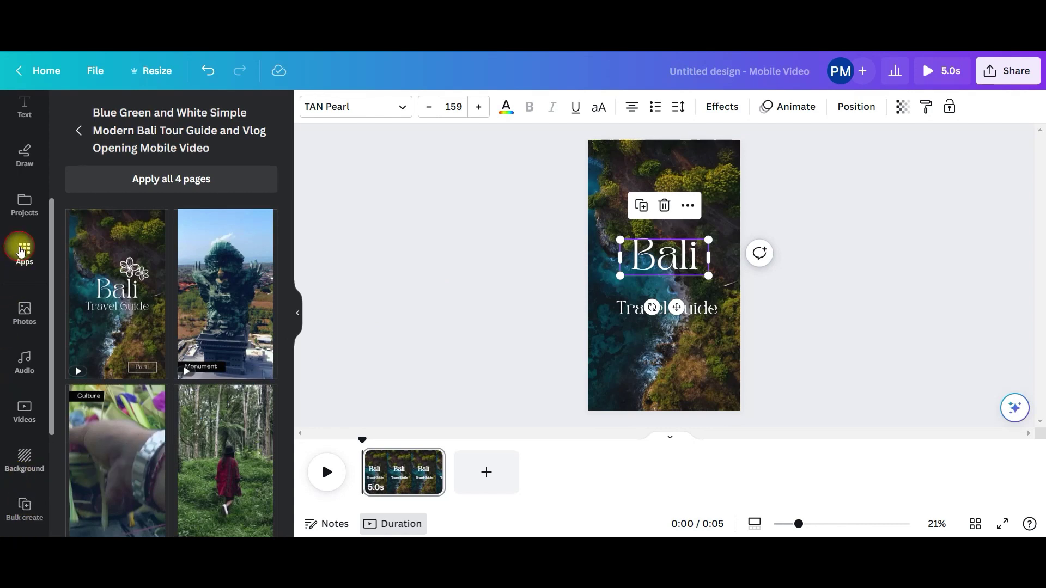
Step: Launch Bulk create from the More from Canva section of the Apps panel
{"action": "left_click", "coordinate": [24, 252]}
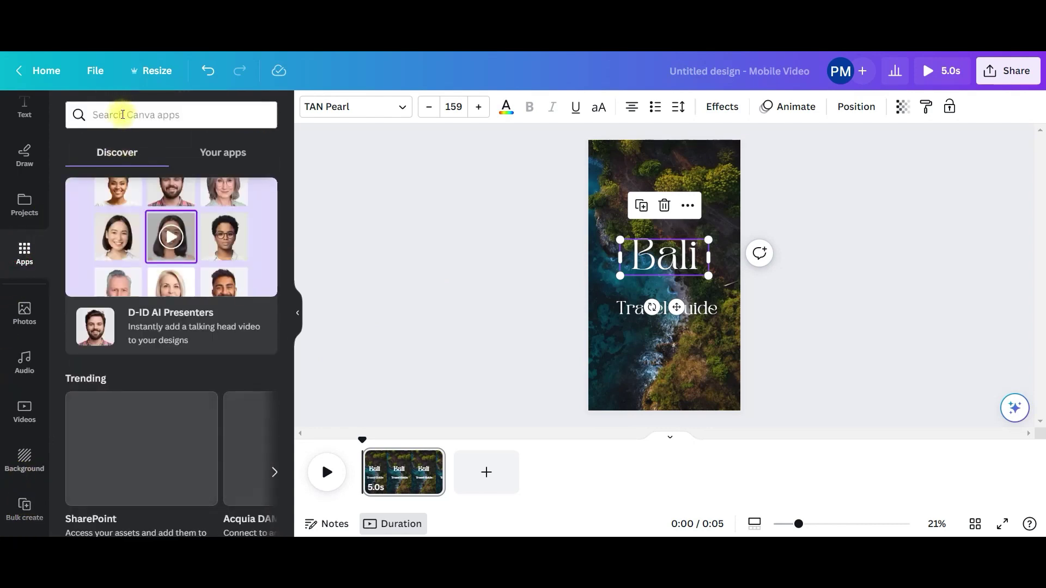
{"action": "scroll", "coordinate": [117, 304], "scroll_direction": "down", "scroll_amount": 5}
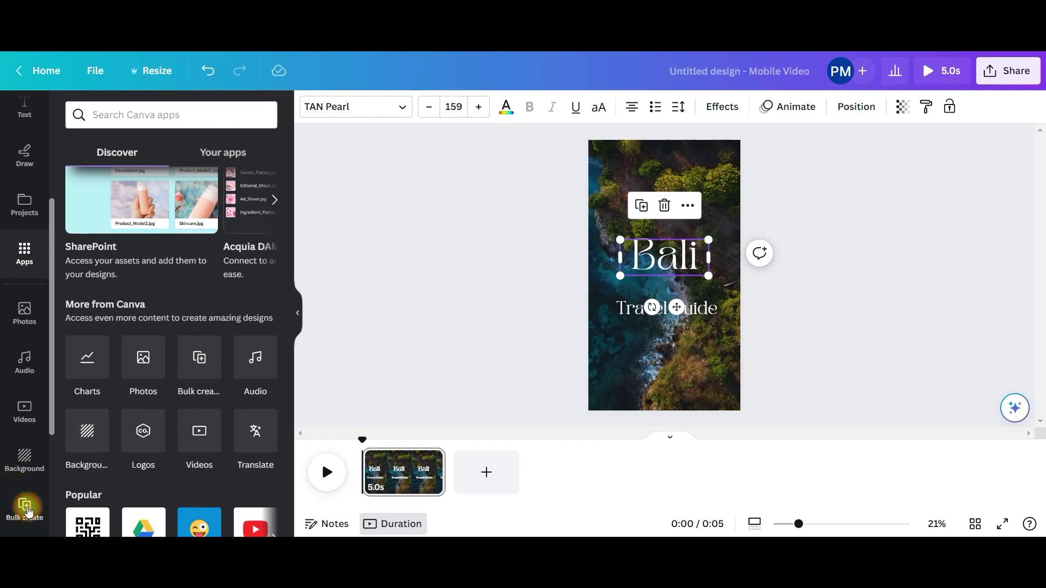
{"action": "left_click", "coordinate": [25, 508]}
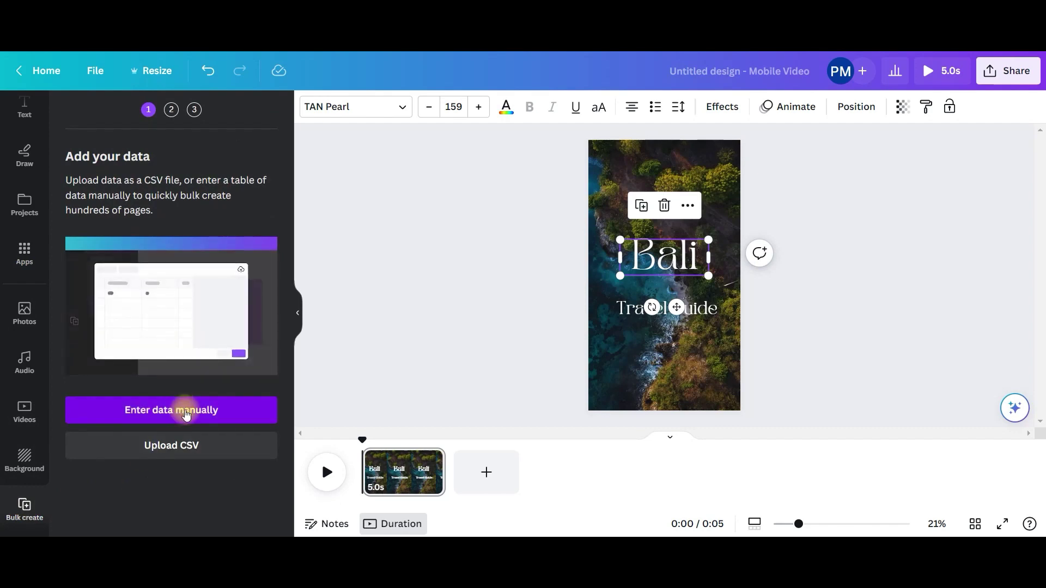
Step: Upload Fact1s.csv as the Bulk create data source
{"action": "left_click", "coordinate": [179, 447]}
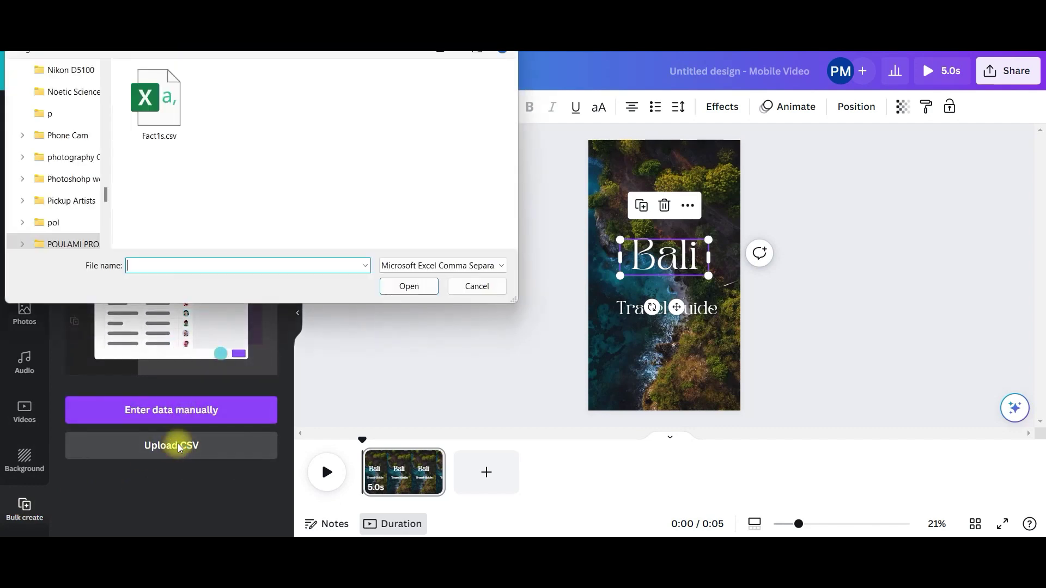
{"action": "left_click", "coordinate": [158, 101]}
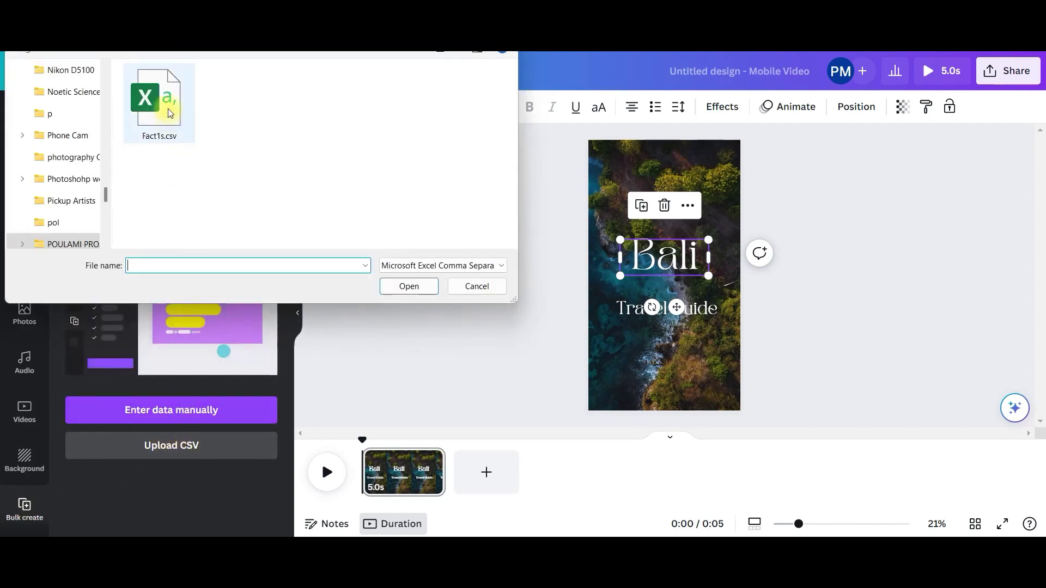
{"action": "left_click", "coordinate": [426, 287]}
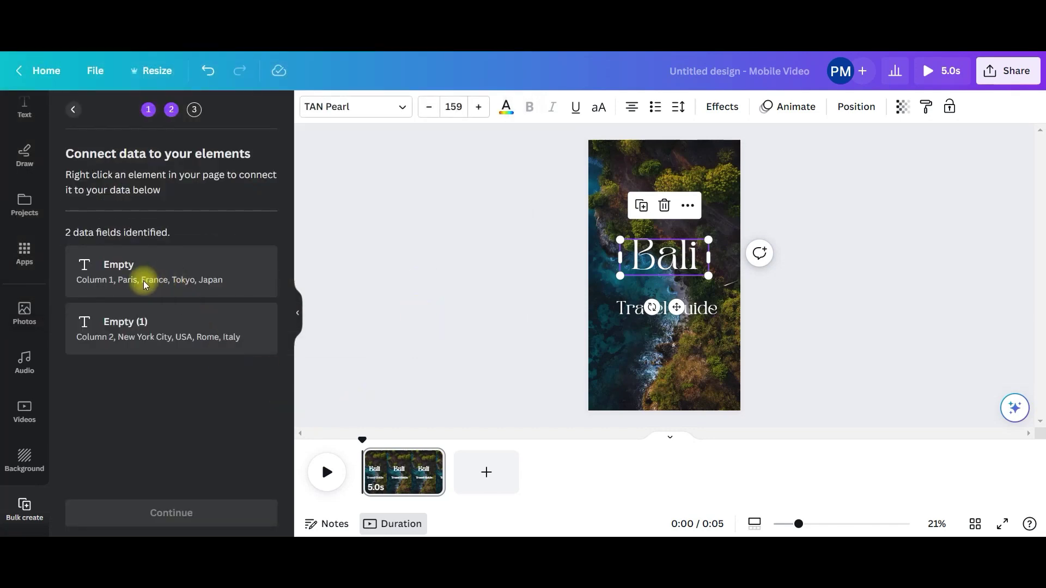
Step: Connect the Bali title to the Empty field and Travel Guide to Empty (1)
{"action": "right_click", "coordinate": [669, 251]}
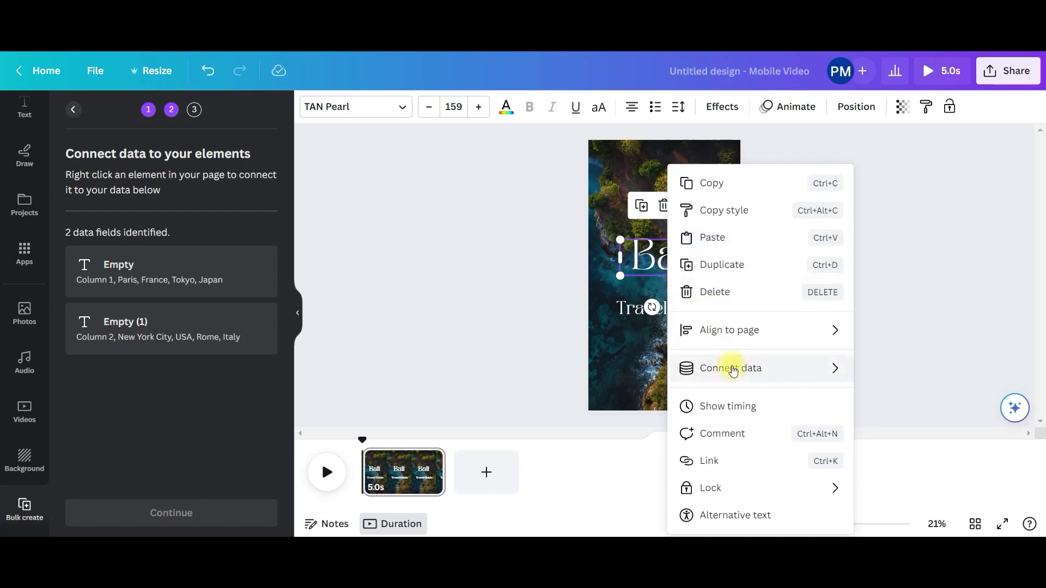
{"action": "mouse_move", "coordinate": [734, 370]}
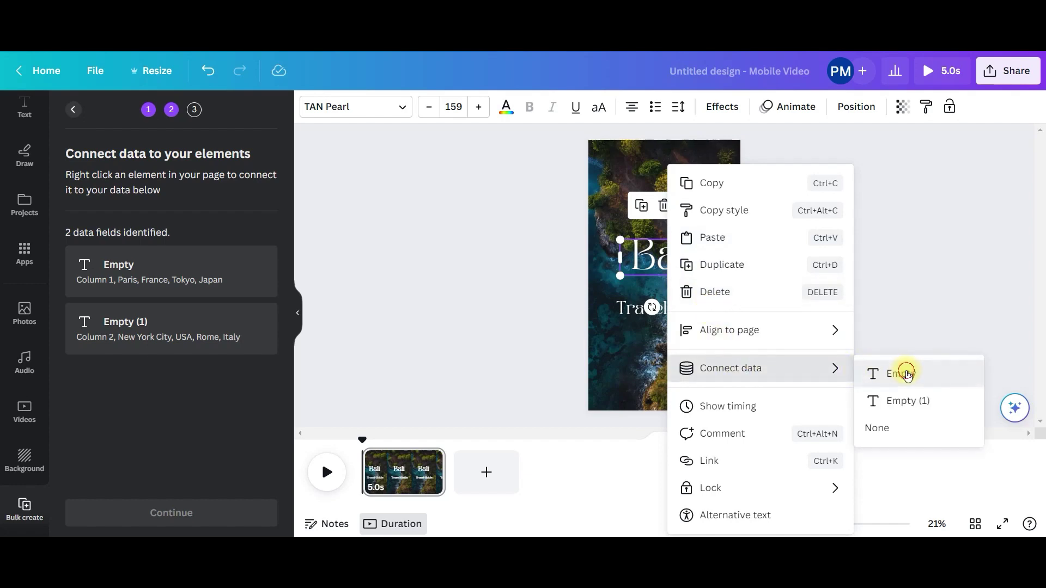
{"action": "left_click", "coordinate": [906, 375]}
{"action": "left_click_drag", "start_coordinate": [708, 274], "coordinate": [695, 244]}
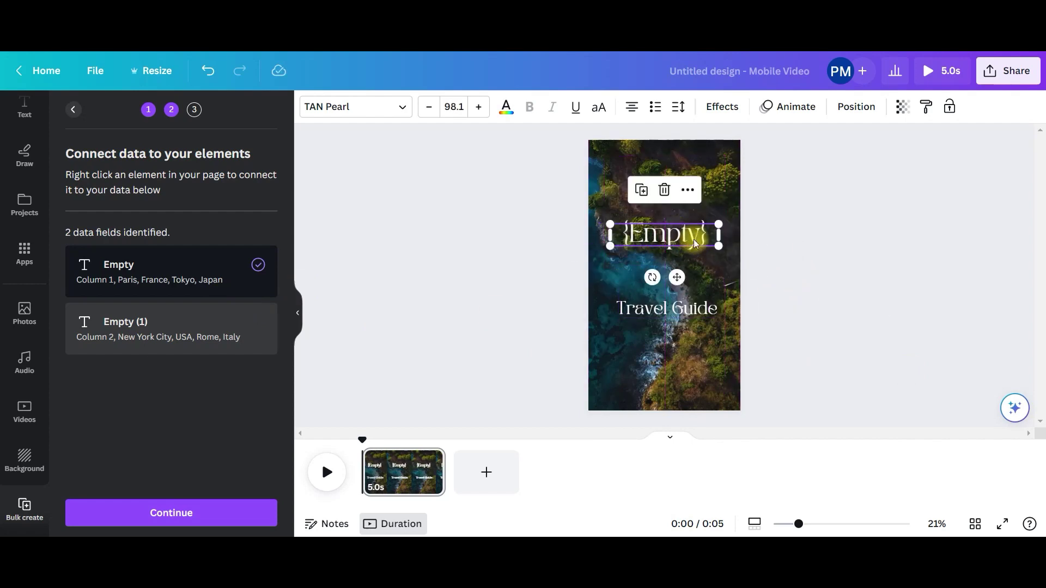
{"action": "left_click", "coordinate": [695, 311]}
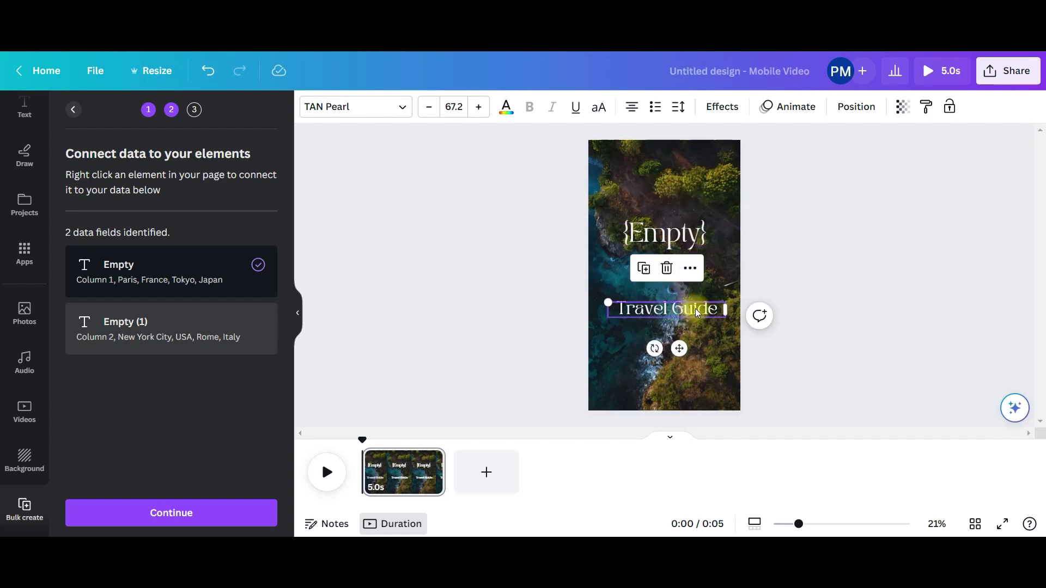
{"action": "right_click", "coordinate": [698, 313]}
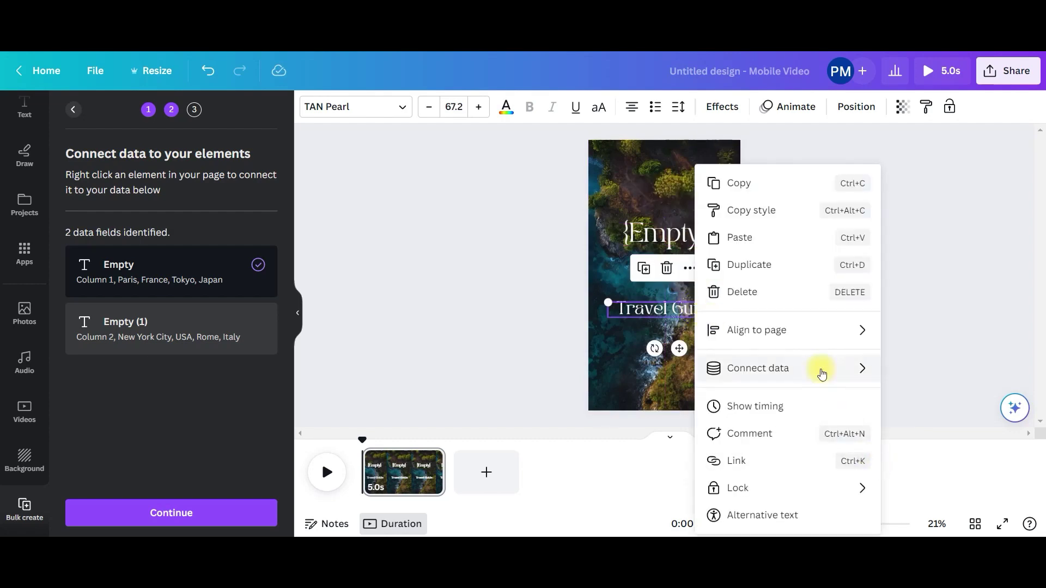
{"action": "mouse_move", "coordinate": [822, 369]}
{"action": "left_click", "coordinate": [907, 400]}
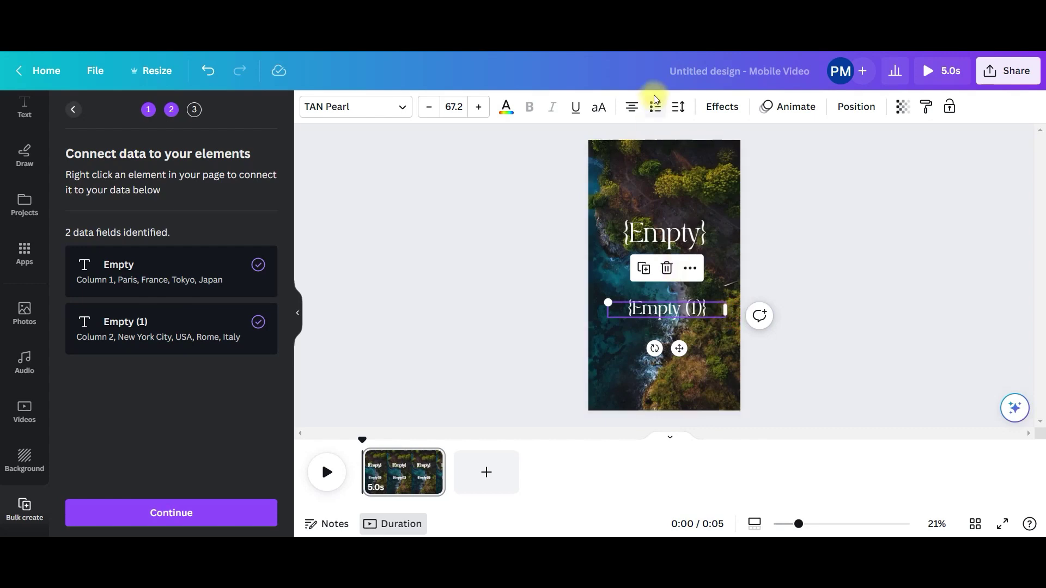
Step: Give the {Empty (1)} subtitle the Background text effect, then proceed to applying data
{"action": "left_click", "coordinate": [723, 108]}
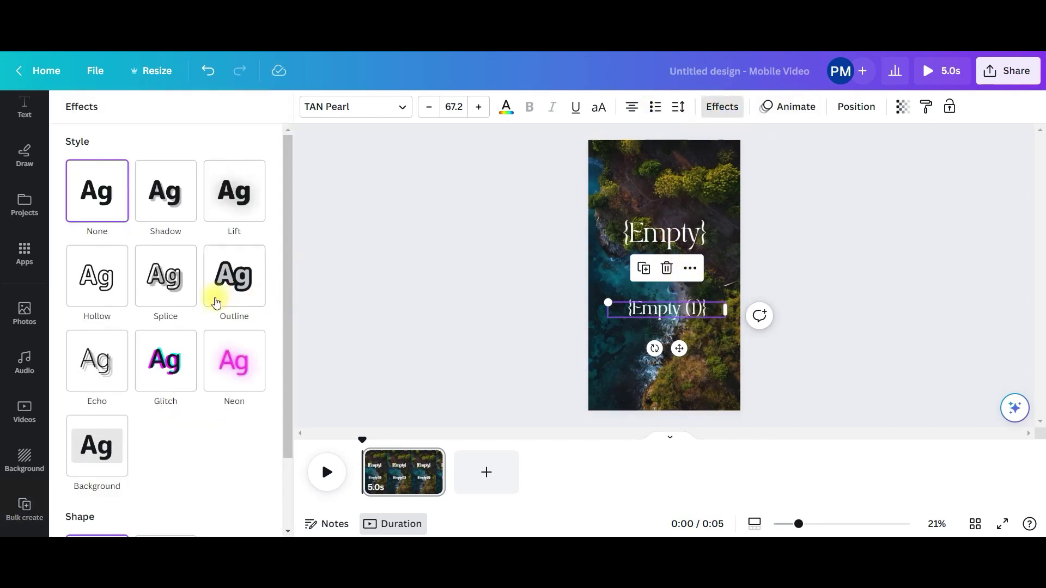
{"action": "left_click", "coordinate": [94, 439]}
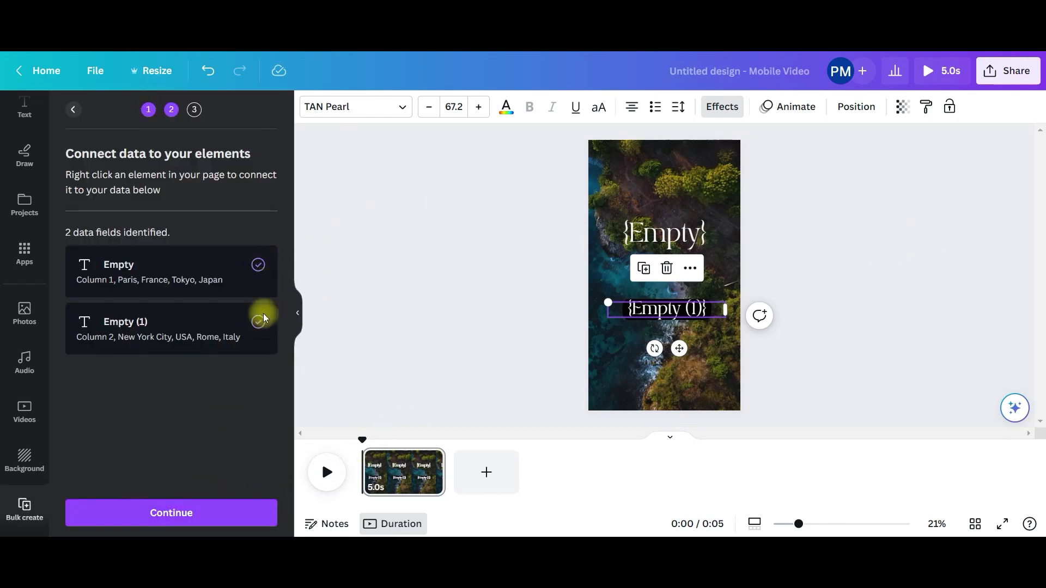
{"action": "left_click", "coordinate": [159, 508]}
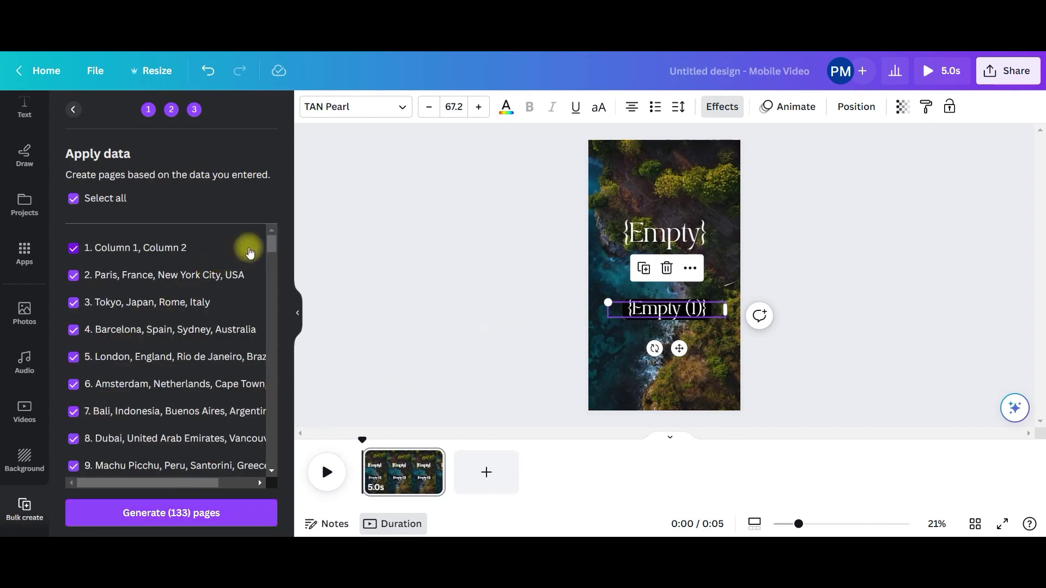
Step: Generate the 133 destination pages and scroll through the new page timeline
{"action": "left_click", "coordinate": [166, 515]}
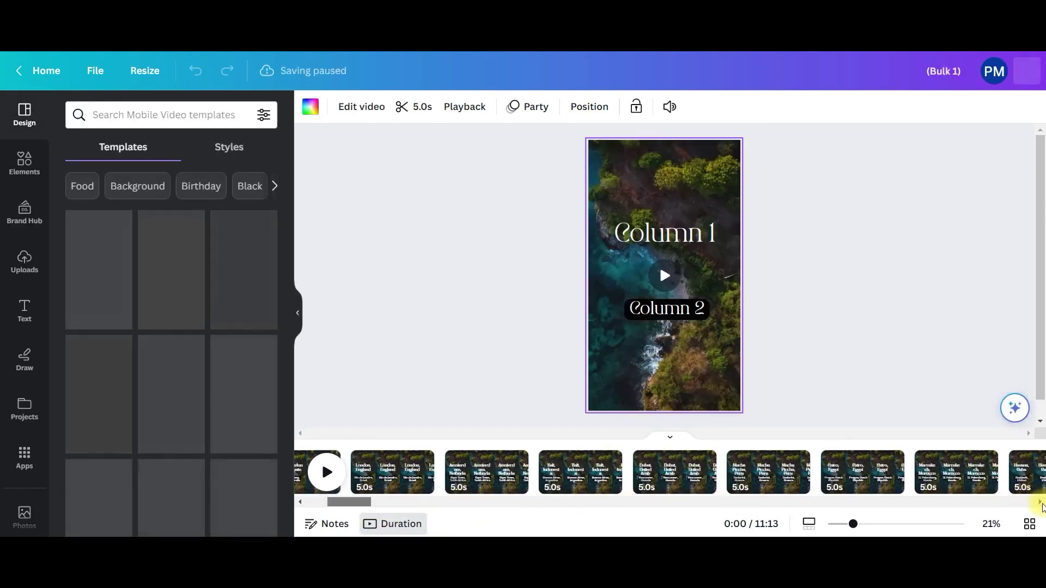
{"action": "scroll", "coordinate": [351, 500], "scroll_direction": "right", "scroll_amount": 10}
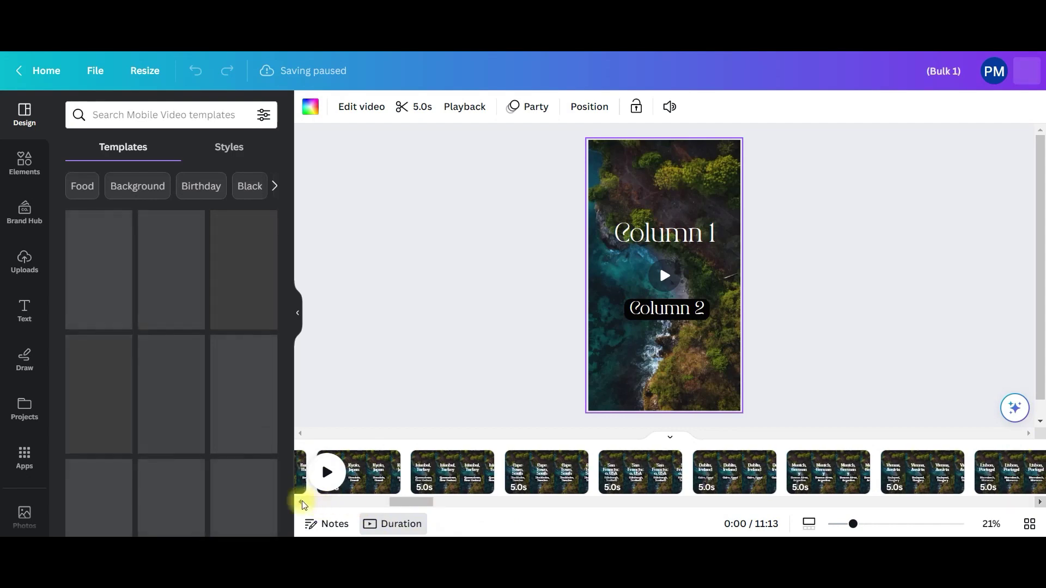
{"action": "scroll", "coordinate": [413, 511], "scroll_direction": "right", "scroll_amount": 10}
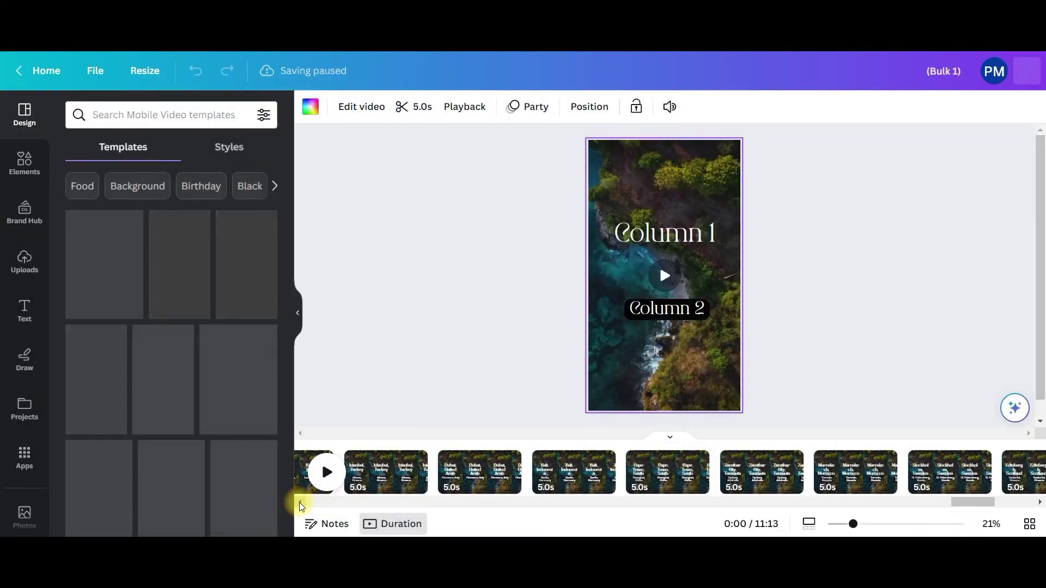
Step: Delete page one's aerial video and set a Paris Eiffel Tower sunset clip as background
{"action": "left_click_drag", "start_coordinate": [962, 498], "coordinate": [344, 478]}
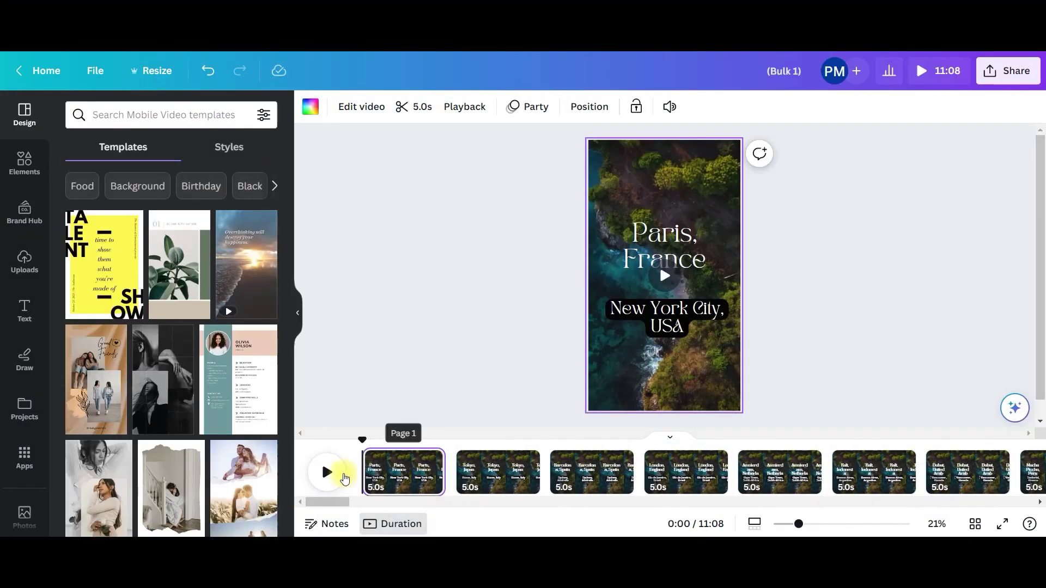
{"action": "left_click", "coordinate": [675, 167]}
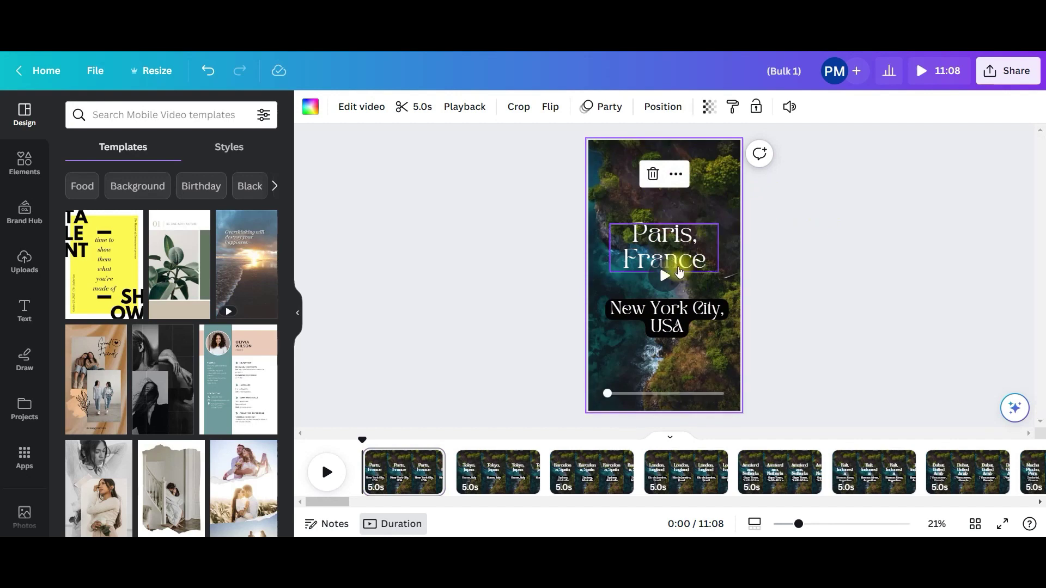
{"action": "left_click", "coordinate": [620, 161]}
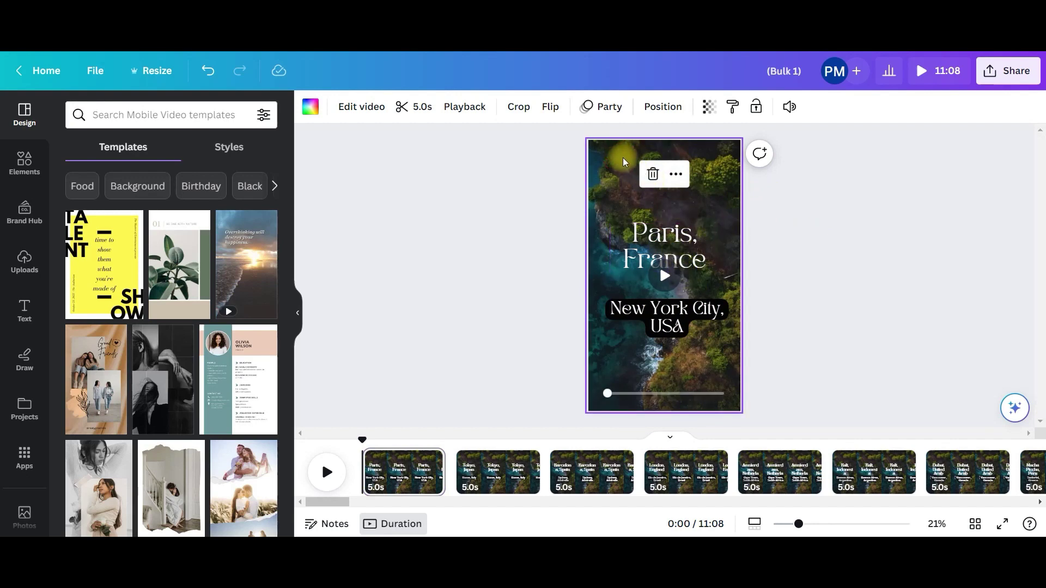
{"action": "key", "text": "Delete"}
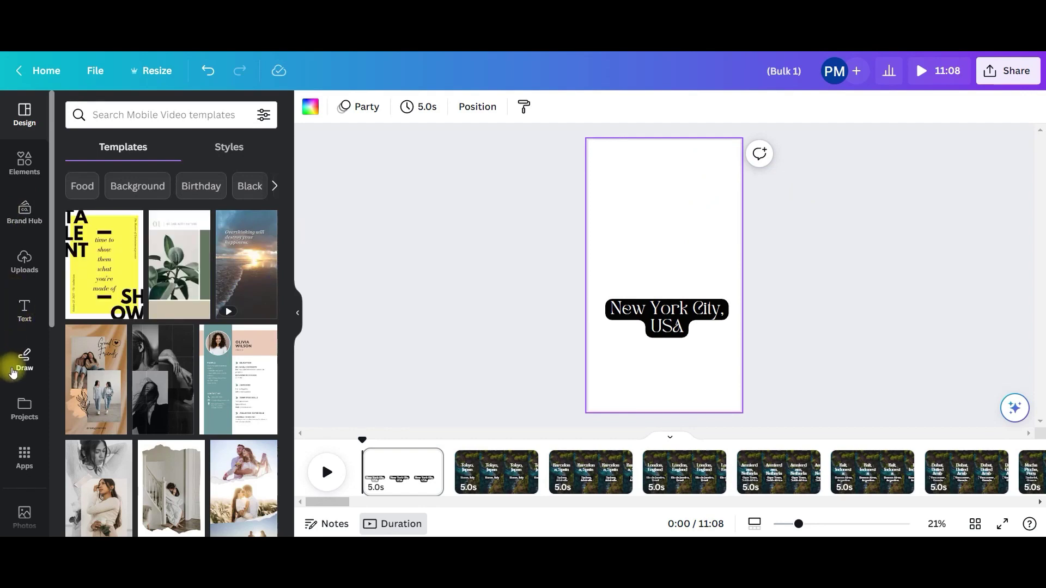
{"action": "scroll", "coordinate": [13, 372], "scroll_direction": "down", "scroll_amount": 3}
{"action": "left_click", "coordinate": [23, 478]}
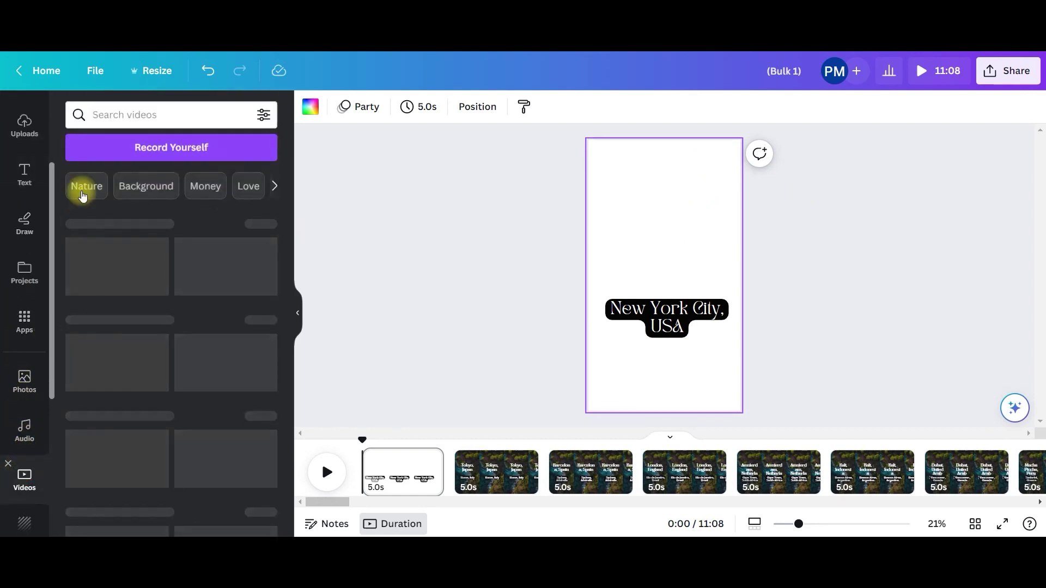
{"action": "left_click", "coordinate": [121, 113]}
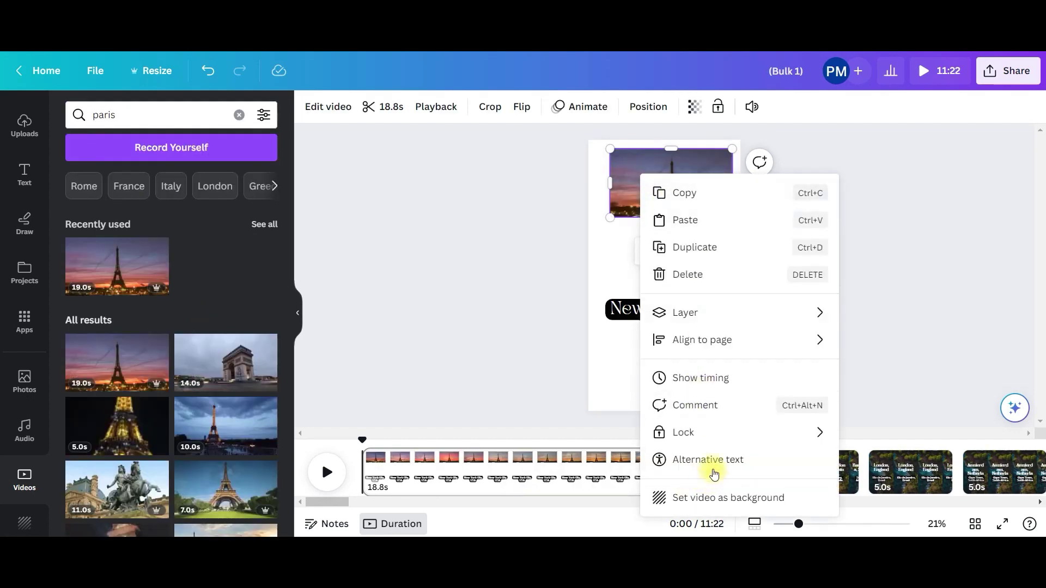
{"action": "left_click", "coordinate": [706, 496]}
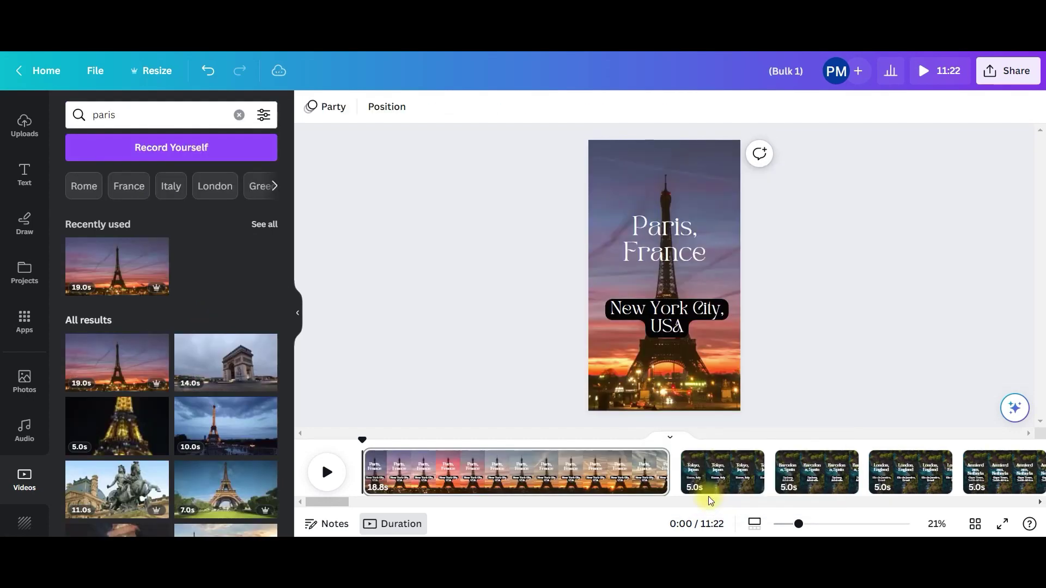
{"action": "left_click", "coordinate": [672, 258]}
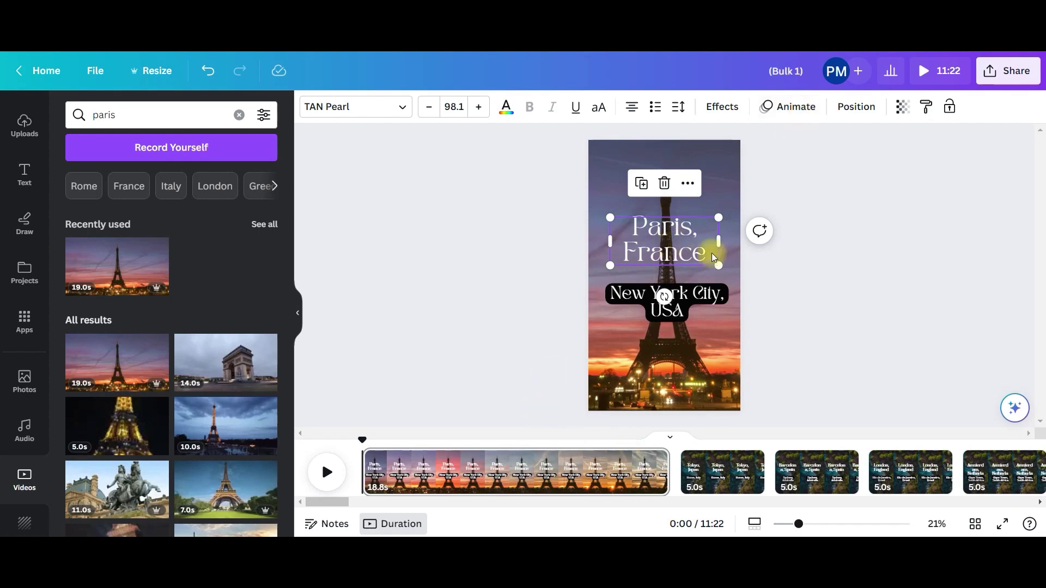
Step: Animate the Paris, France title with Pan and the New York City, USA text with Wipe
{"action": "left_click", "coordinate": [808, 108]}
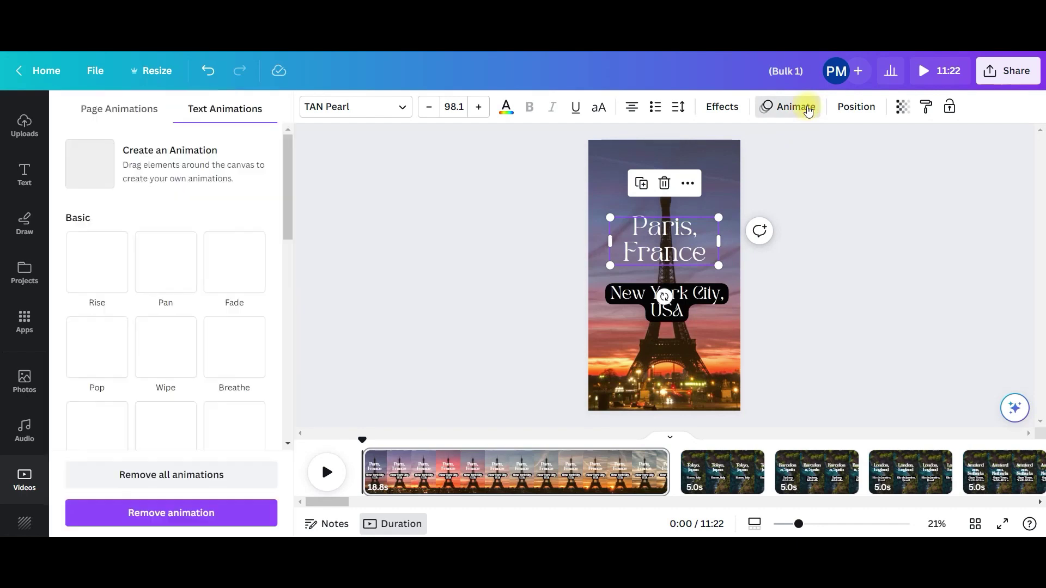
{"action": "left_click", "coordinate": [175, 273]}
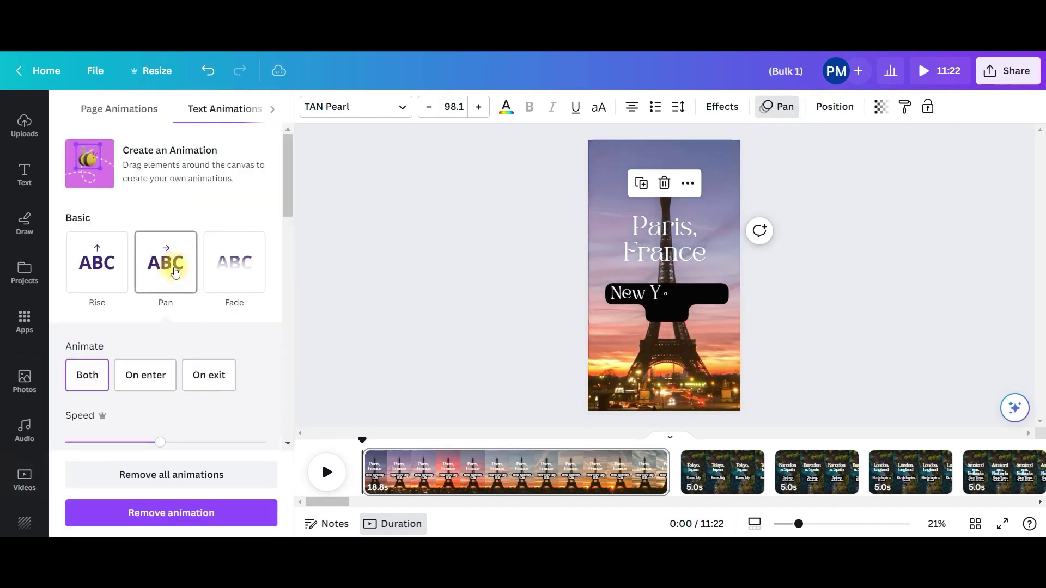
{"action": "left_click", "coordinate": [656, 310]}
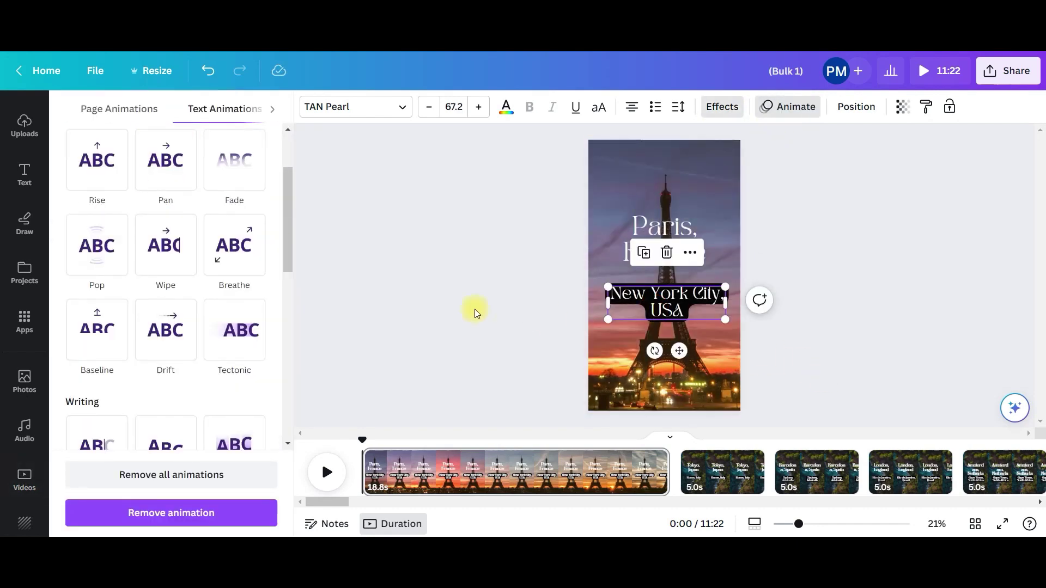
{"action": "left_click", "coordinate": [174, 251]}
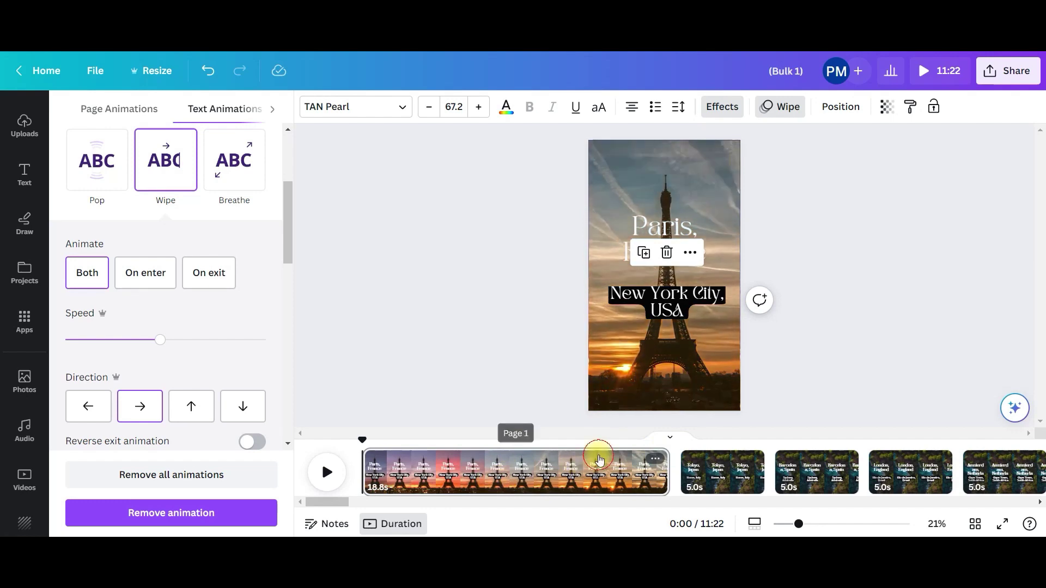
{"action": "left_click", "coordinate": [581, 121]}
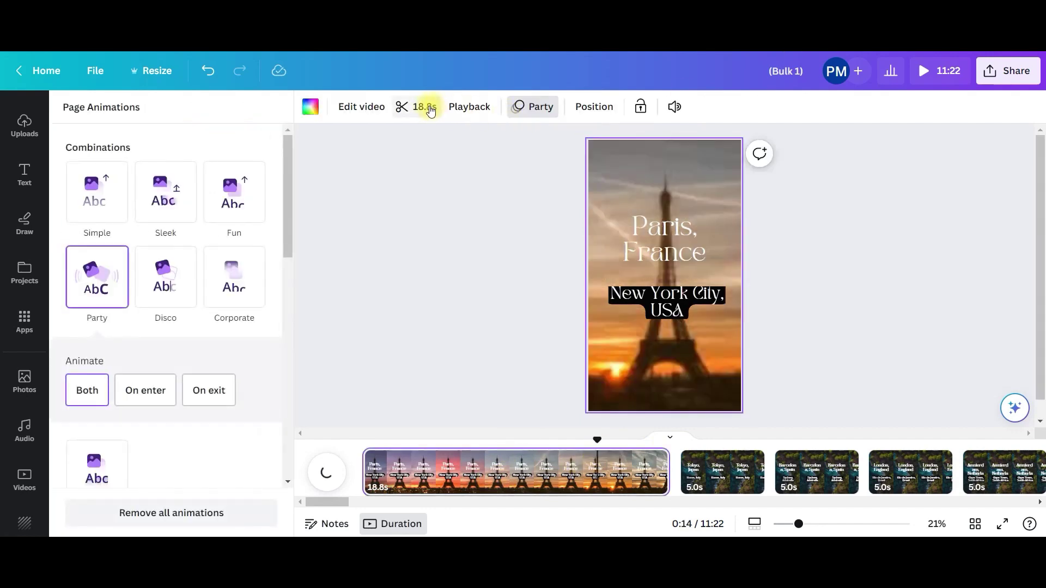
Step: Trim the 18.8s Paris video background to a 14.0-second section, then select the Tokyo page
{"action": "left_click", "coordinate": [430, 108]}
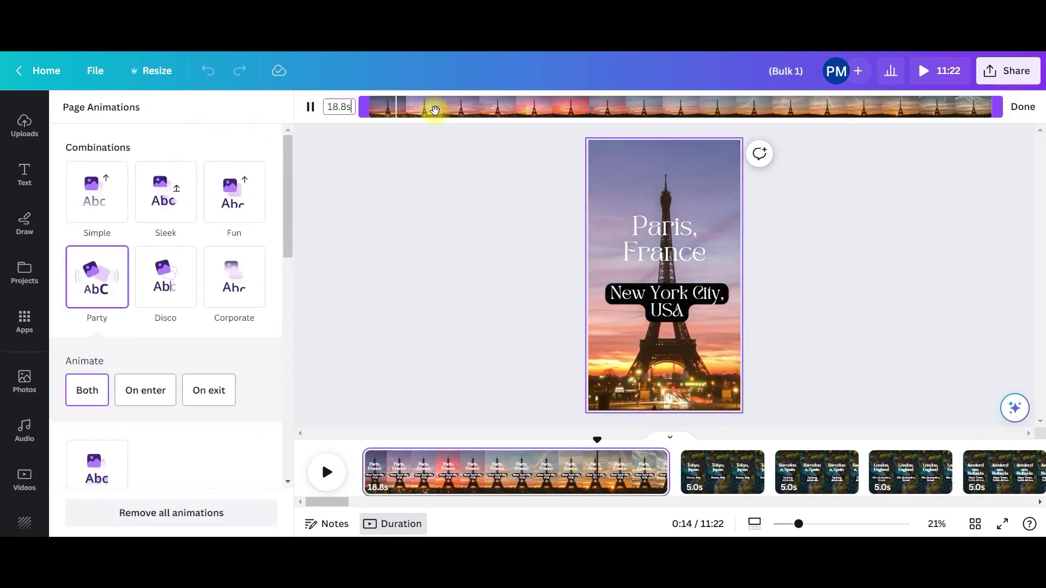
{"action": "left_click_drag", "start_coordinate": [959, 108], "coordinate": [838, 95]}
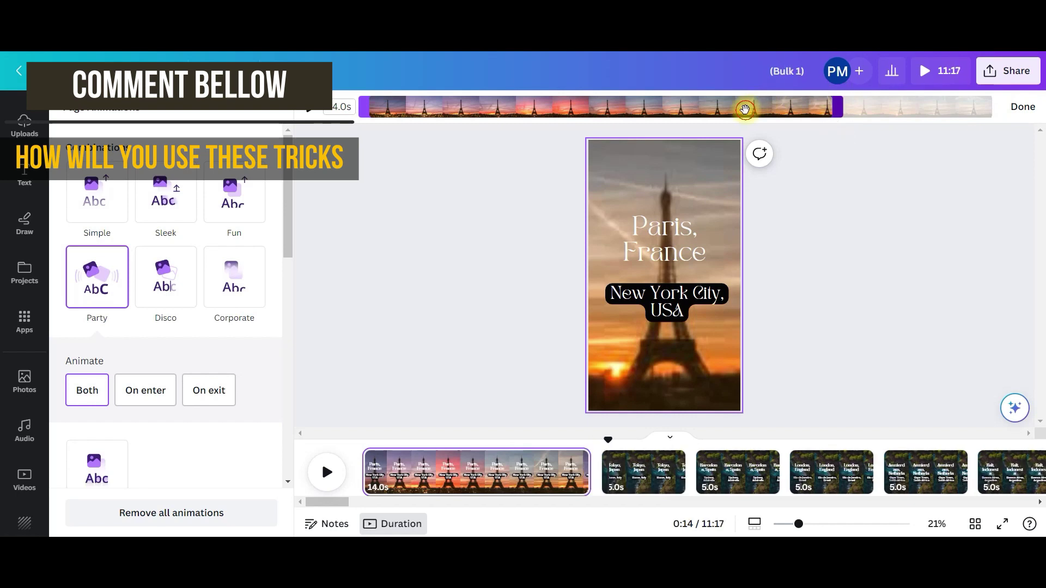
{"action": "left_click_drag", "start_coordinate": [743, 107], "coordinate": [773, 114]}
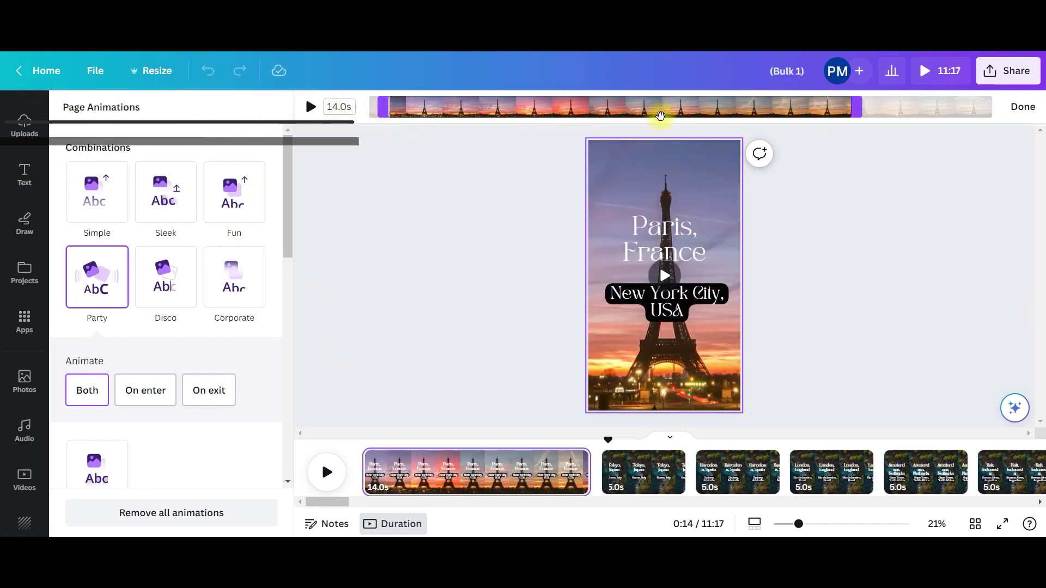
{"action": "left_click", "coordinate": [1023, 108]}
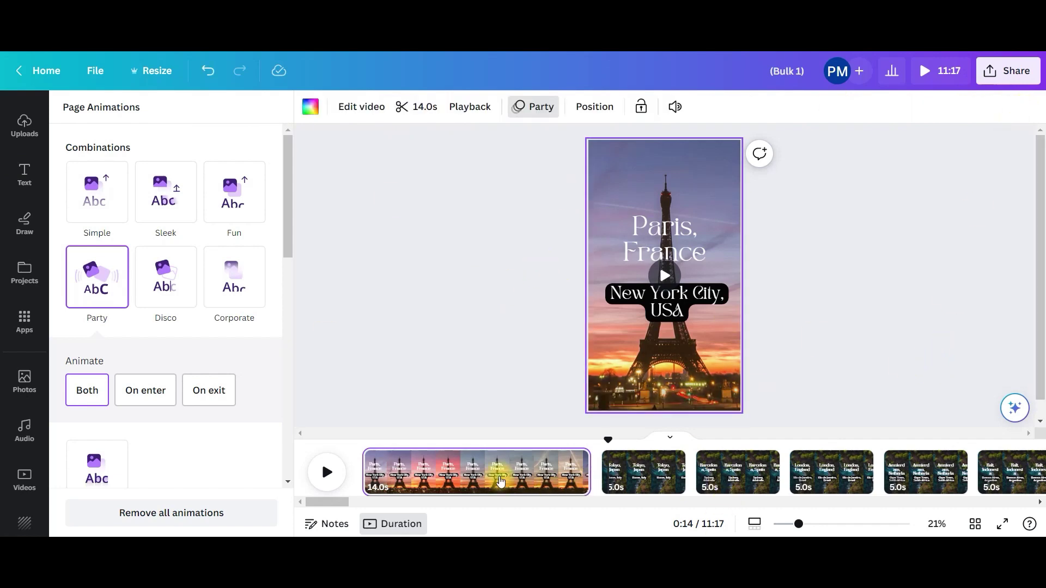
{"action": "left_click", "coordinate": [645, 470]}
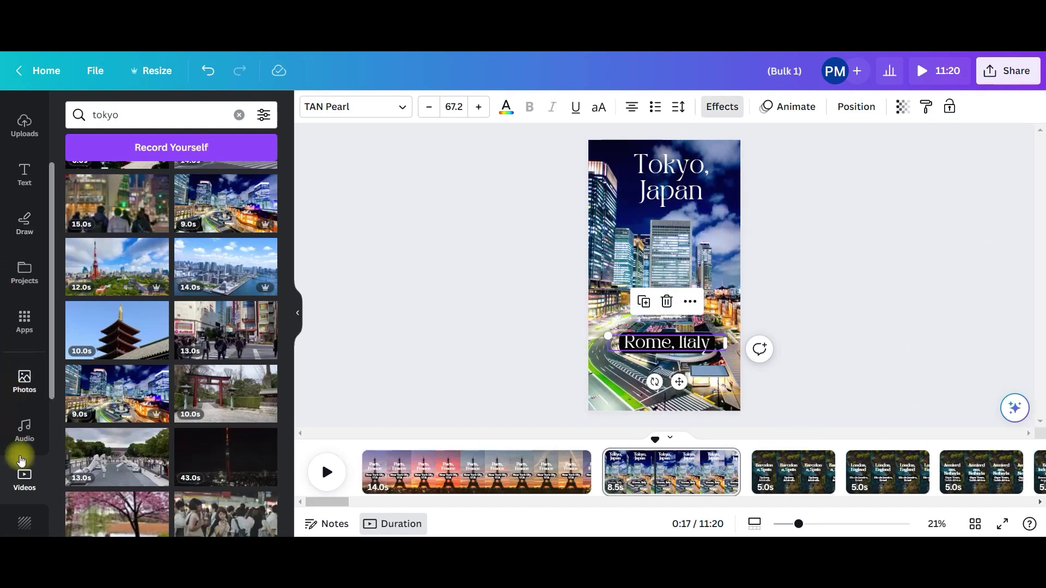
Step: Add the 'Happy, Uplifting, Ambient' track from a 'Travel' audio search, starting at 0:00
{"action": "left_click", "coordinate": [25, 431]}
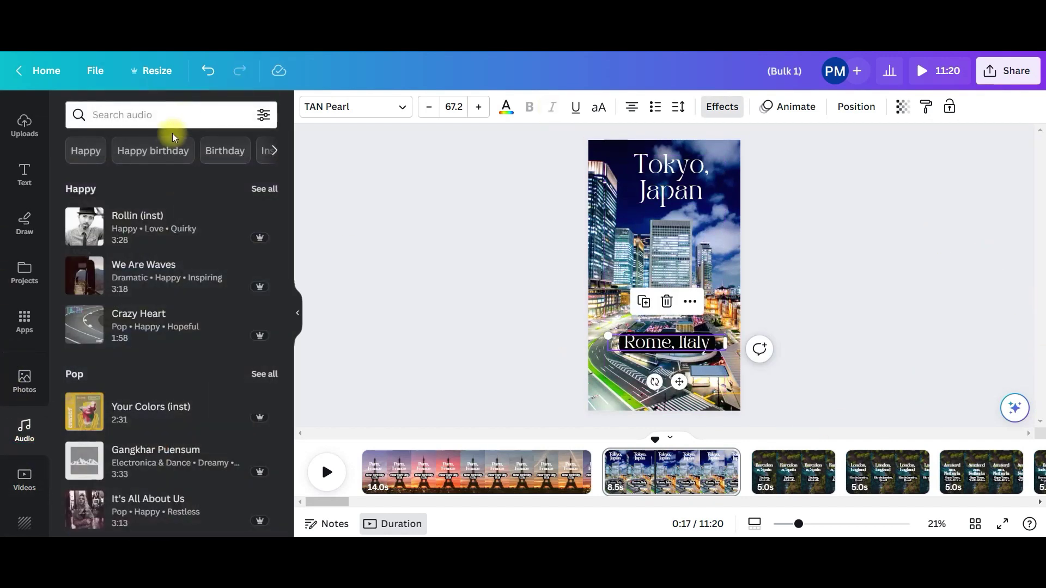
{"action": "left_click", "coordinate": [171, 114]}
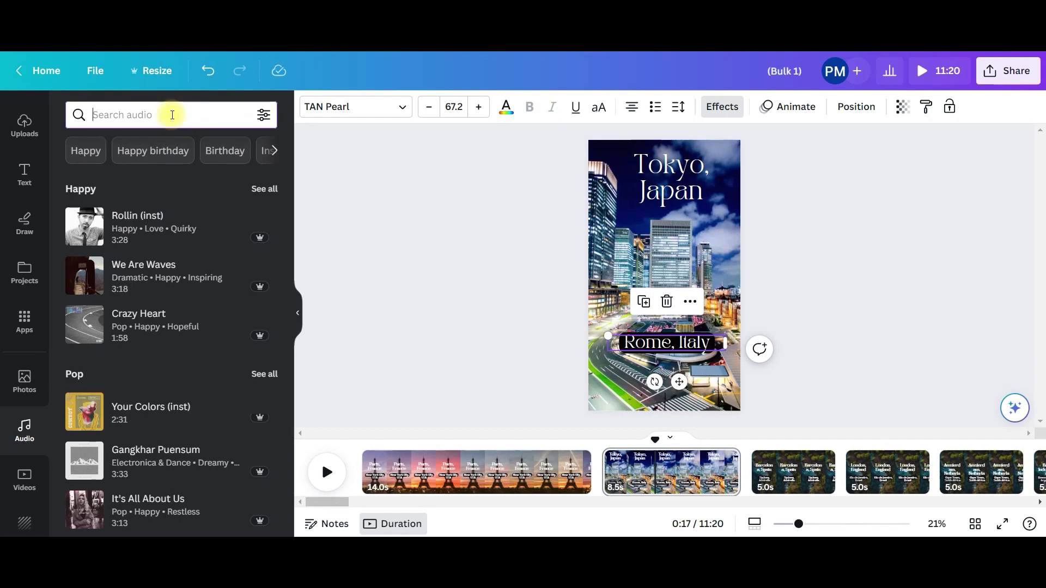
{"action": "type", "text": "Travel"}
{"action": "key", "text": "Return"}
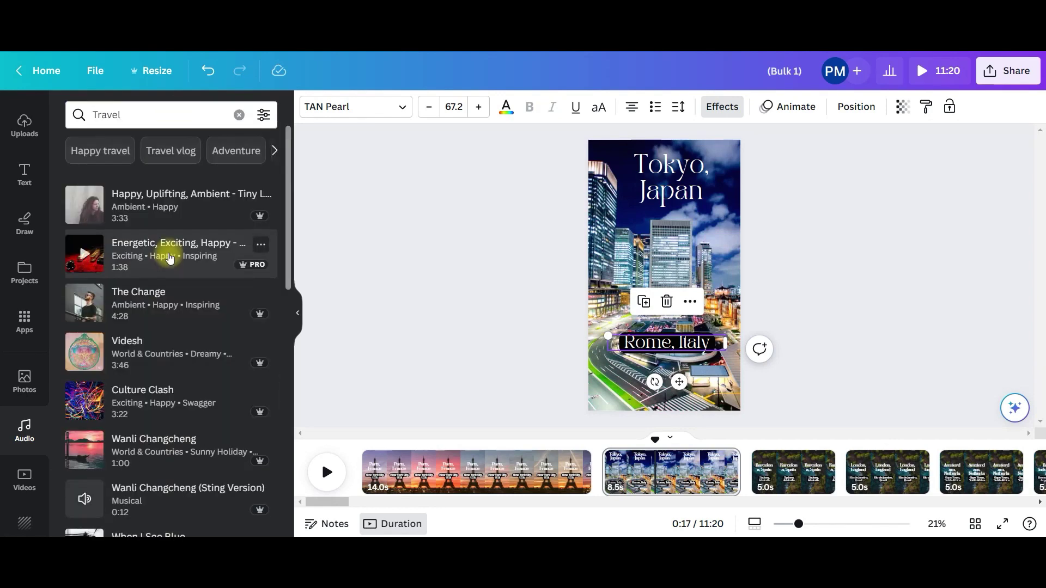
{"action": "left_click_drag", "start_coordinate": [147, 205], "coordinate": [287, 416]}
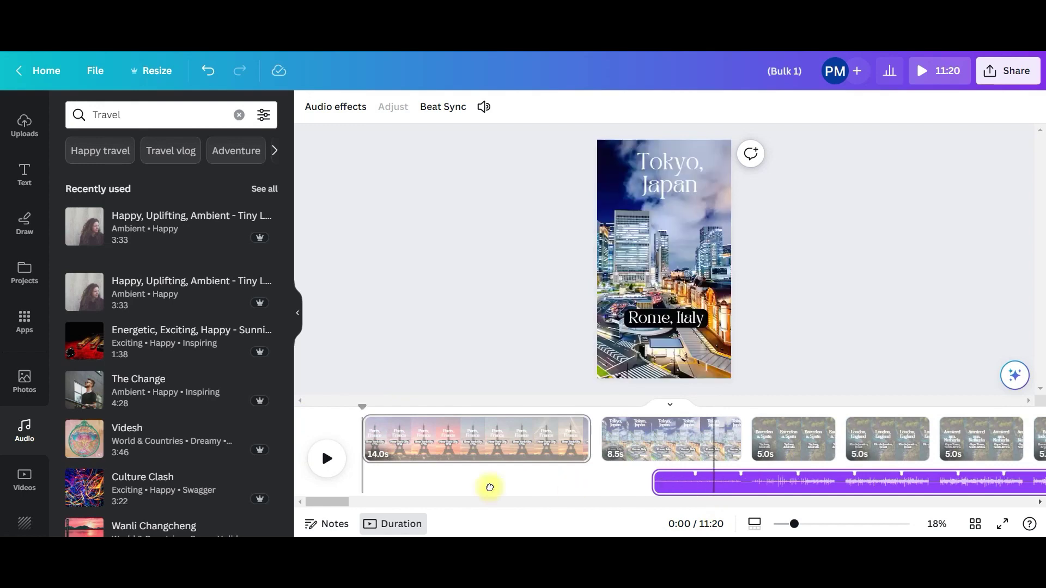
{"action": "left_click_drag", "start_coordinate": [489, 487], "coordinate": [353, 481]}
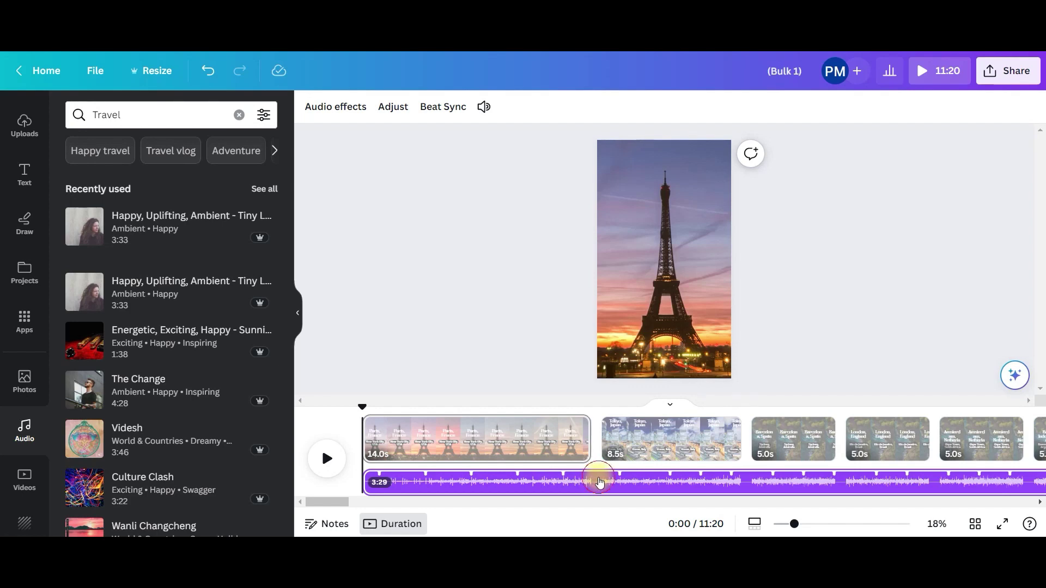
Step: Split the music track at 0:14 and select the piece under the Paris clip
{"action": "left_click", "coordinate": [599, 482]}
{"action": "right_click", "coordinate": [598, 483]}
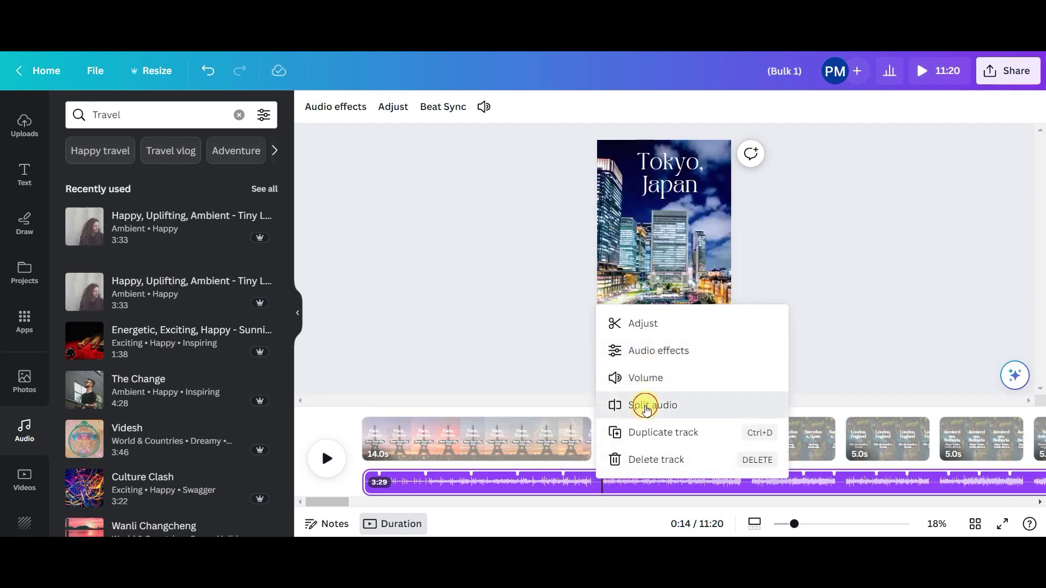
{"action": "left_click", "coordinate": [647, 410]}
{"action": "left_click", "coordinate": [645, 483]}
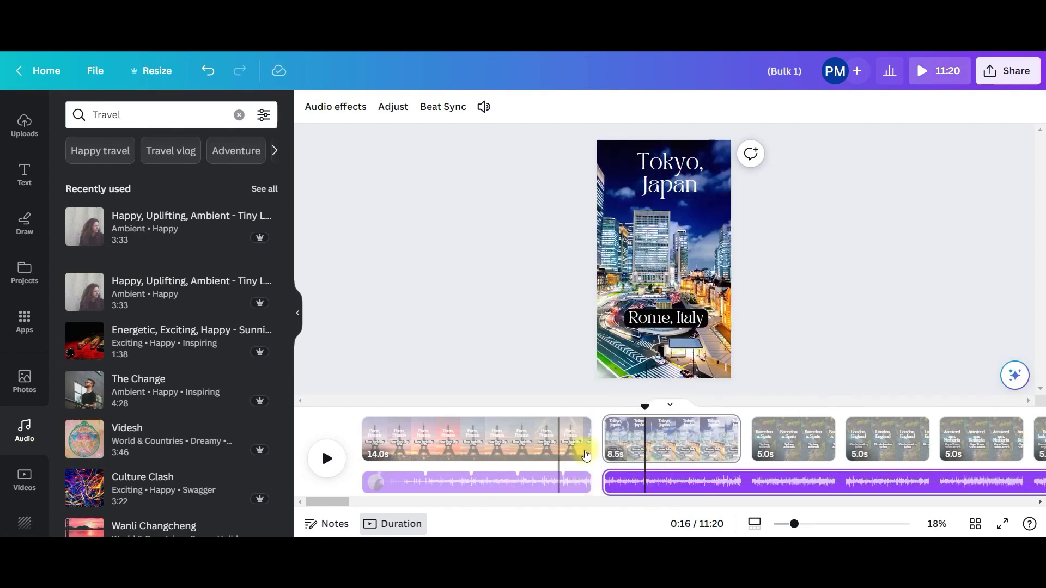
{"action": "left_click", "coordinate": [504, 480]}
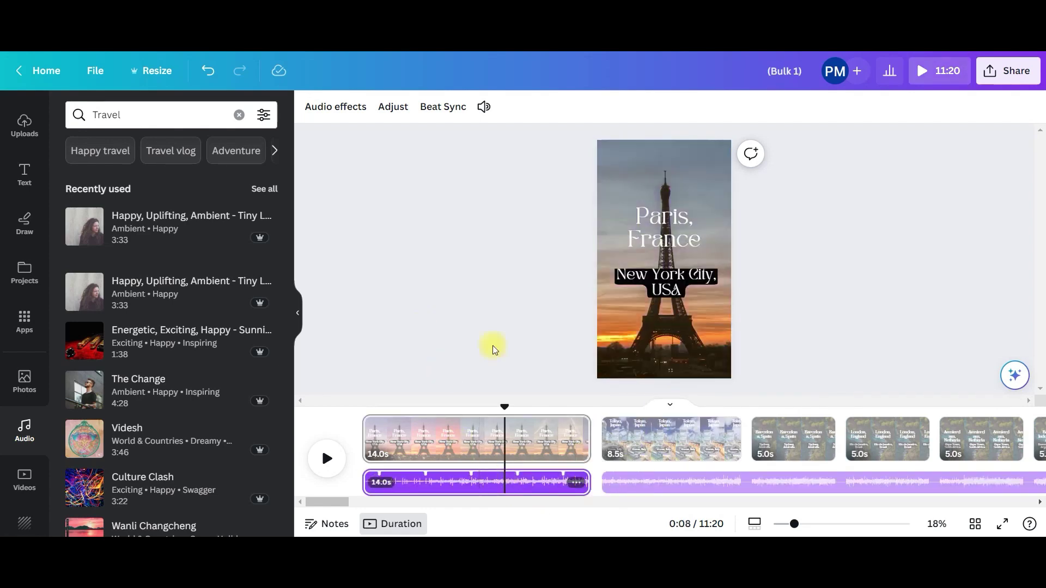
Step: Offset that music piece to a later part of the song and lengthen its fade-out
{"action": "left_click", "coordinate": [485, 107]}
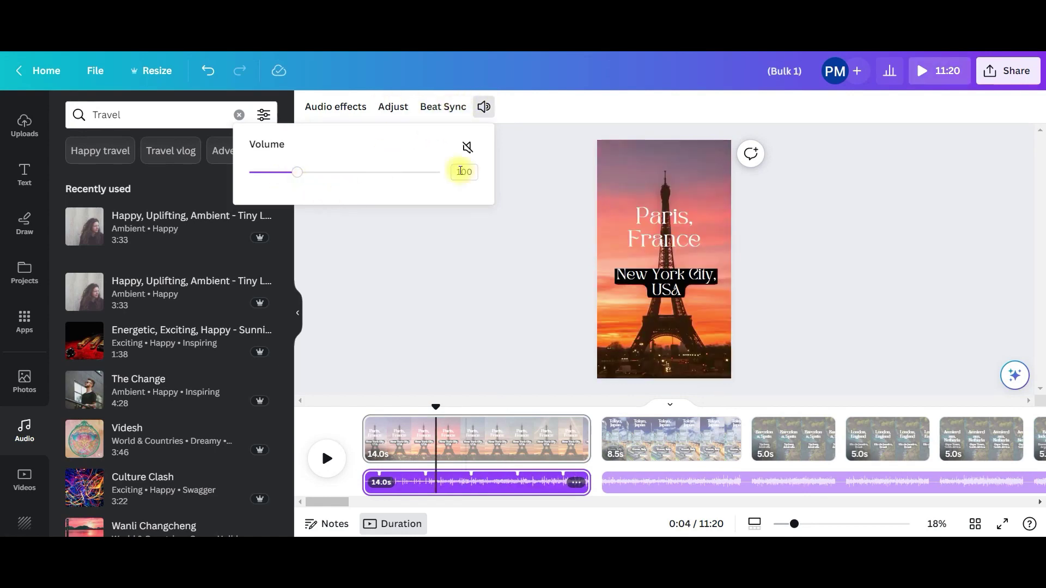
{"action": "left_click", "coordinate": [383, 106]}
{"action": "left_click_drag", "start_coordinate": [547, 479], "coordinate": [512, 488]}
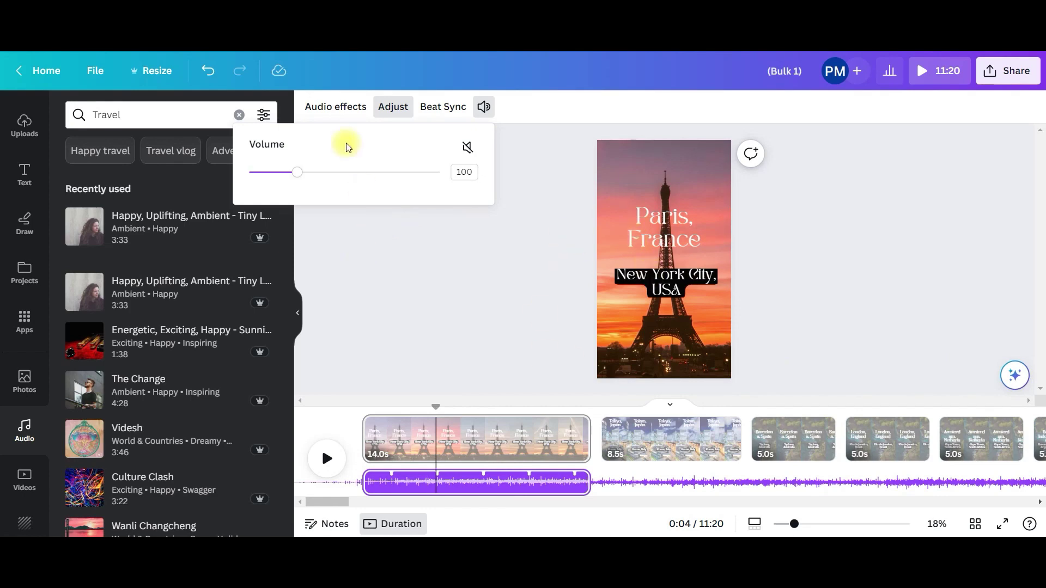
{"action": "left_click", "coordinate": [340, 108]}
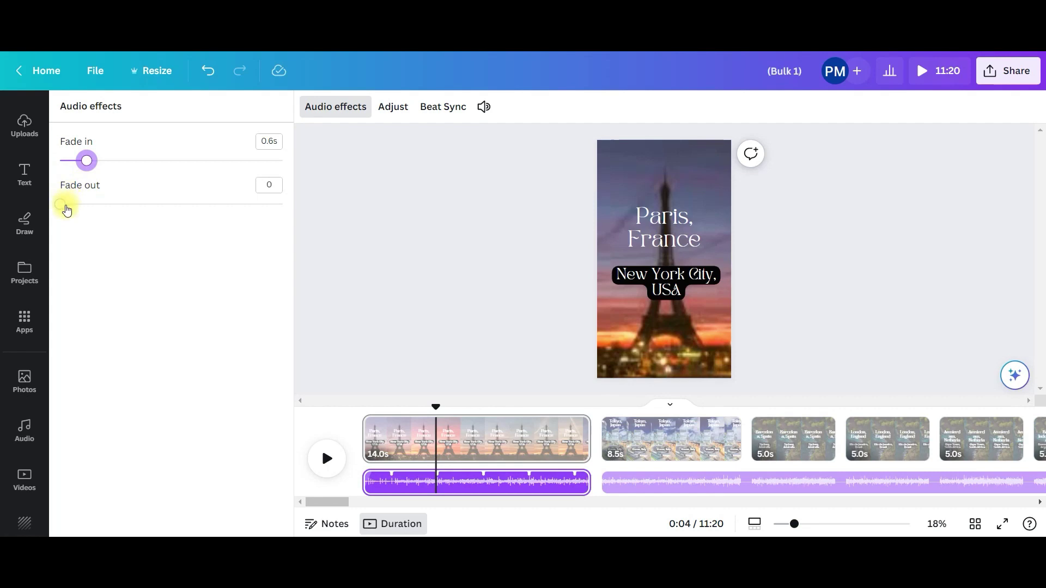
{"action": "left_click_drag", "start_coordinate": [66, 205], "coordinate": [100, 203]}
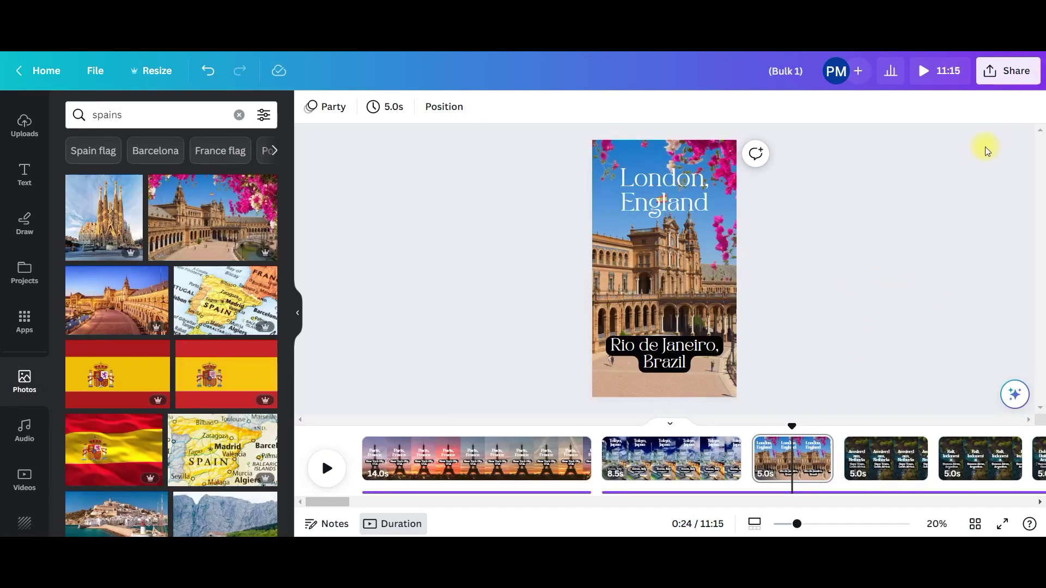
Step: Limit the MP4 download to Page 1 only and return to the main Share options
{"action": "left_click", "coordinate": [1008, 70]}
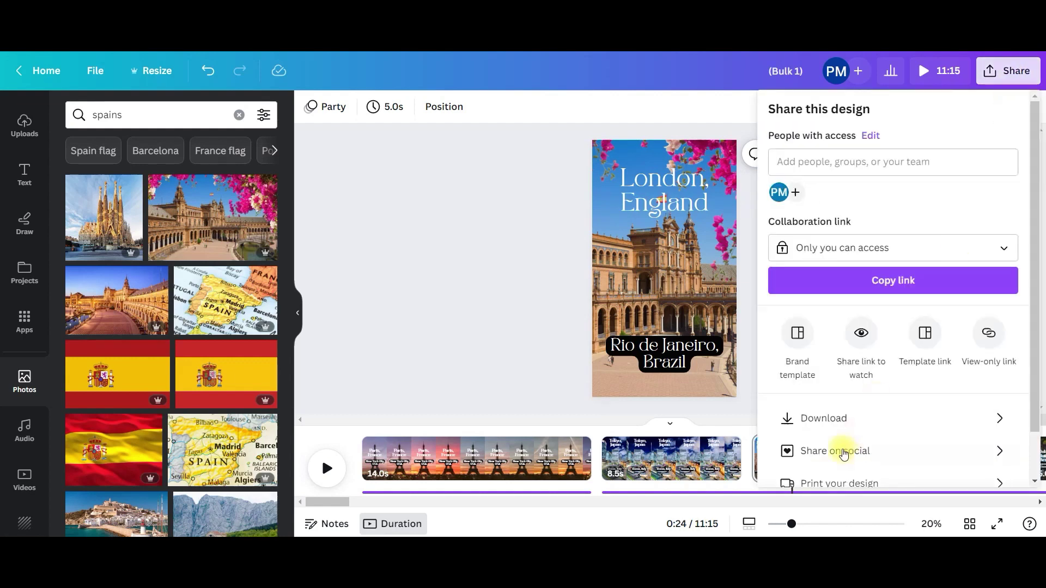
{"action": "left_click", "coordinate": [839, 423]}
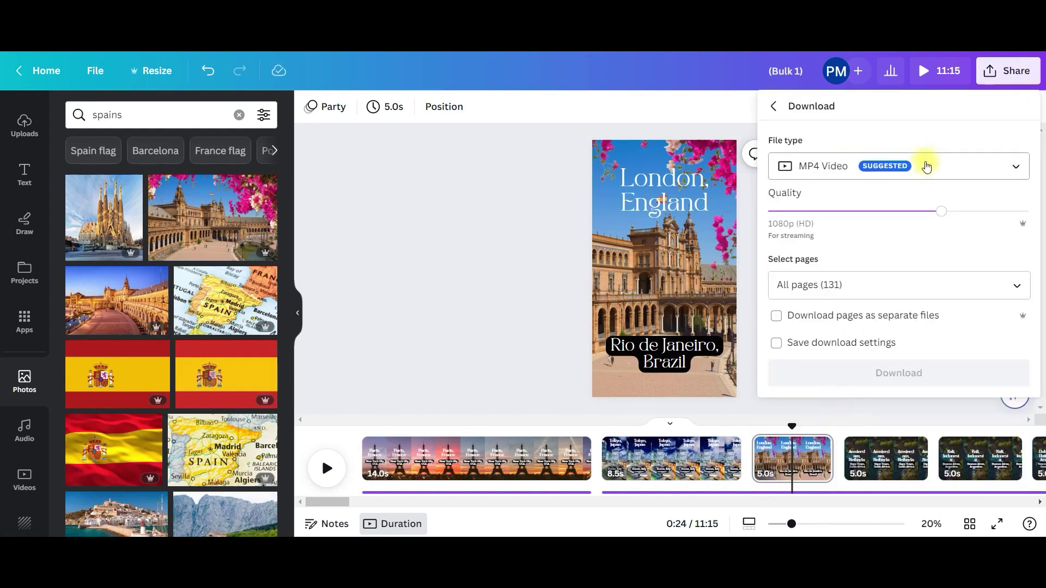
{"action": "left_click", "coordinate": [1006, 285]}
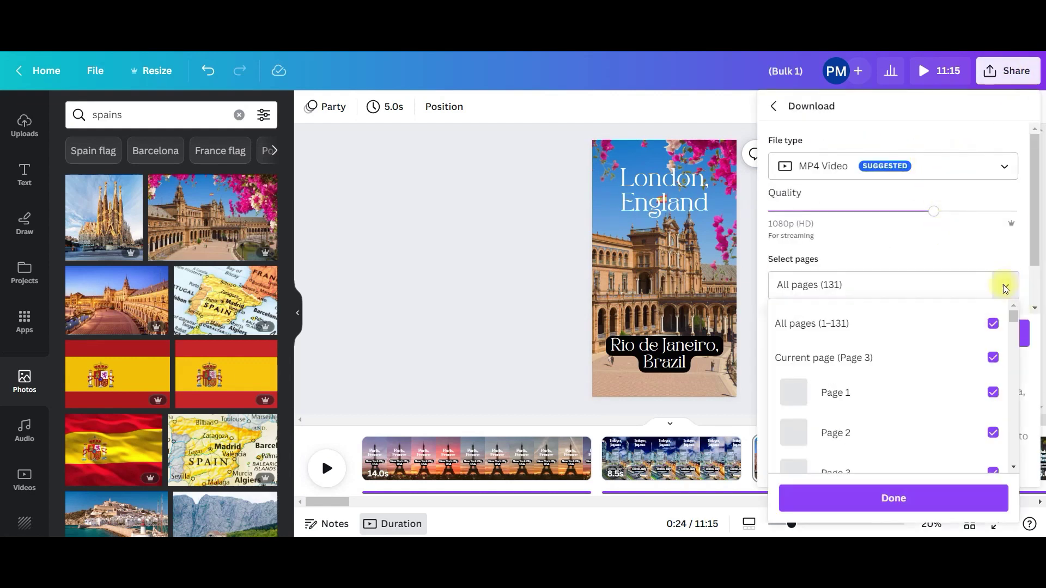
{"action": "left_click", "coordinate": [995, 324]}
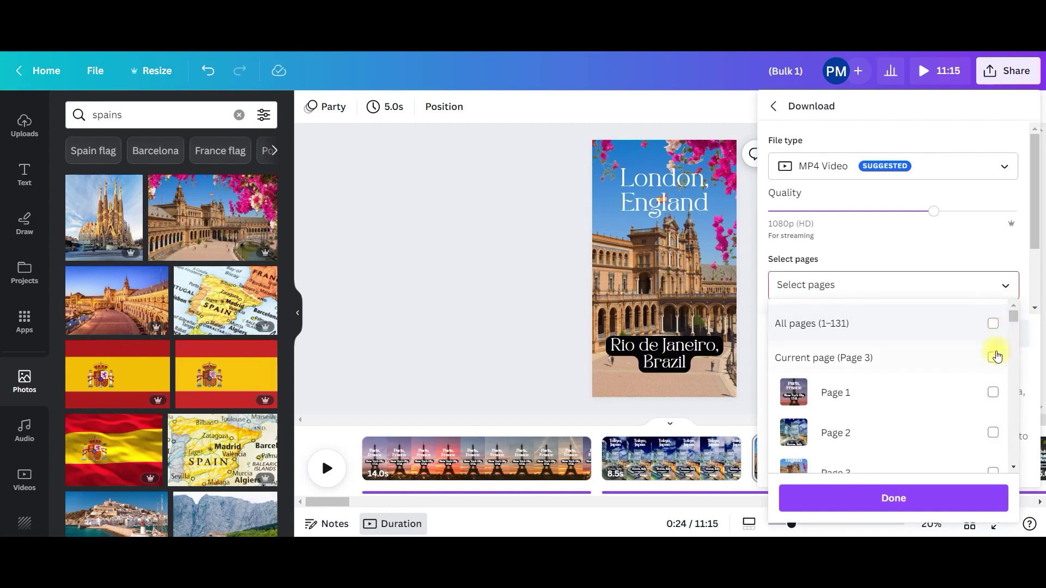
{"action": "left_click", "coordinate": [1005, 393]}
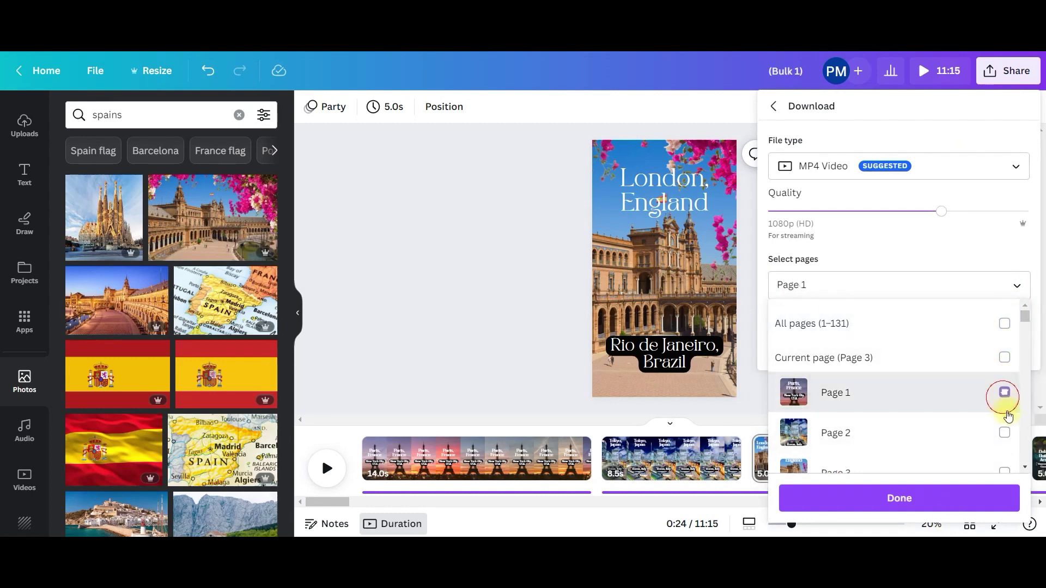
{"action": "left_click", "coordinate": [968, 503]}
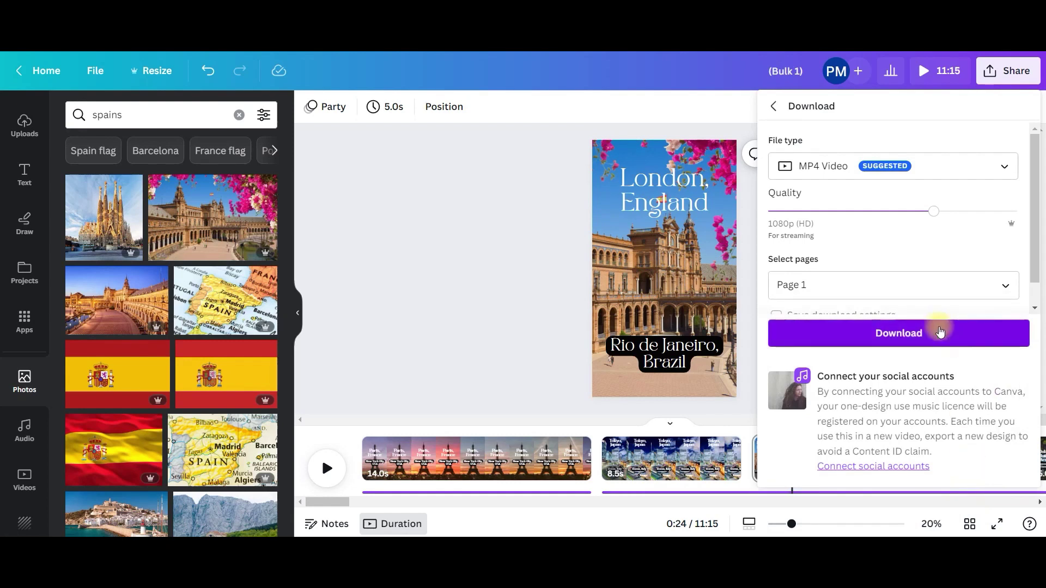
{"action": "left_click", "coordinate": [1013, 70]}
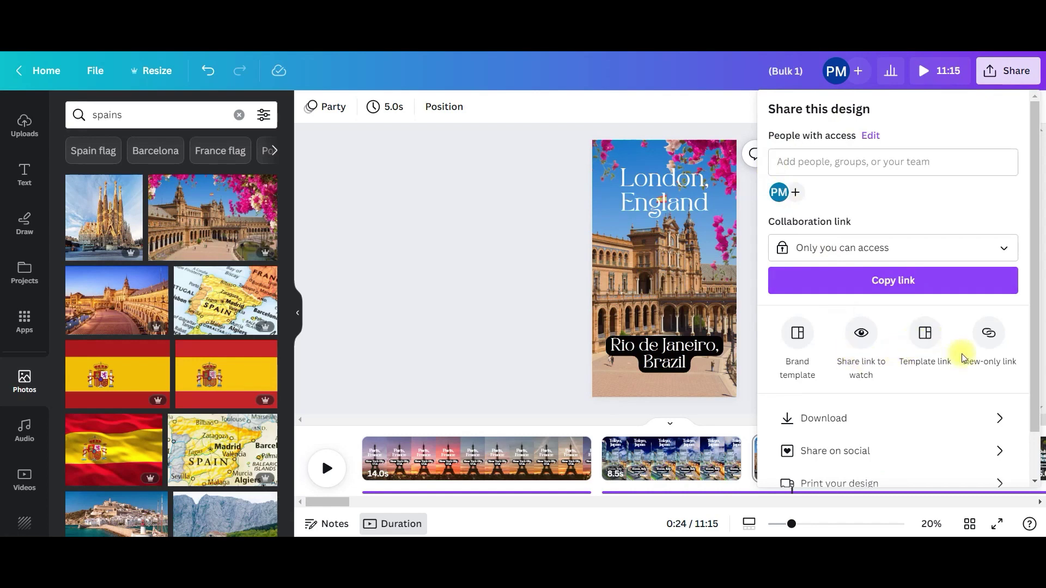
Step: Choose Share on social and pick Instagram as the destination
{"action": "left_click", "coordinate": [851, 452]}
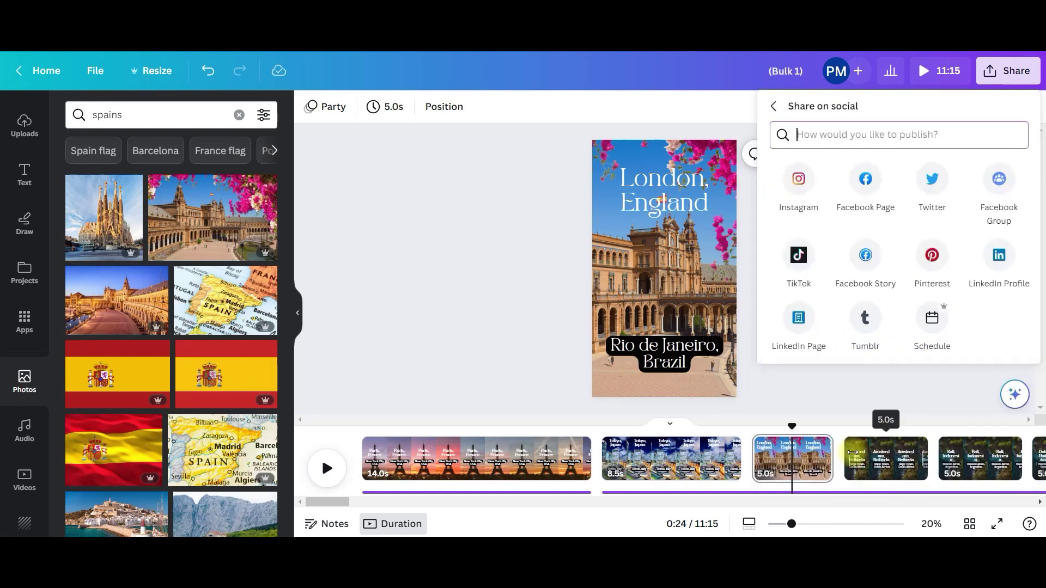
{"action": "left_click", "coordinate": [796, 179]}
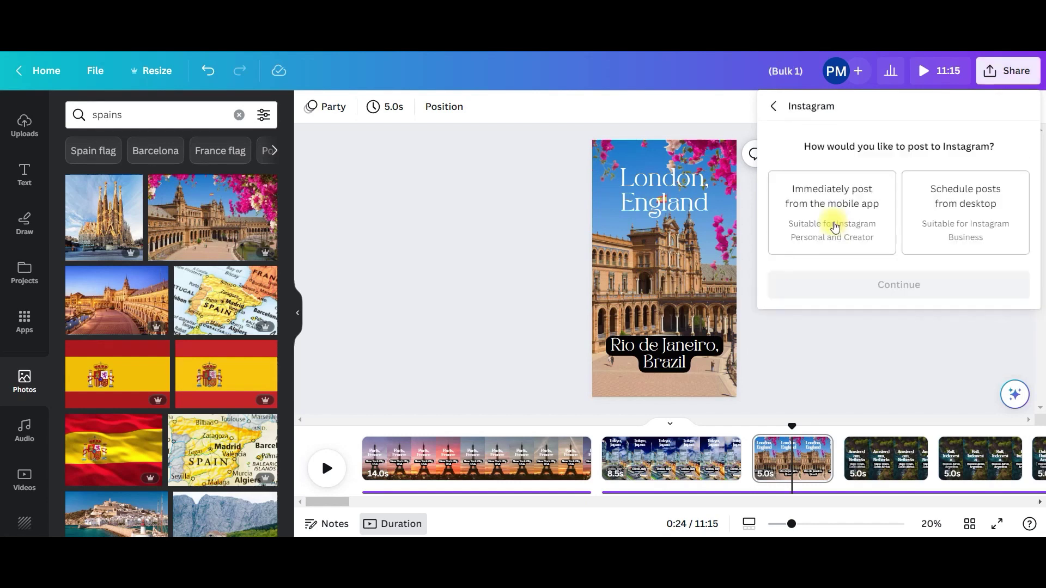